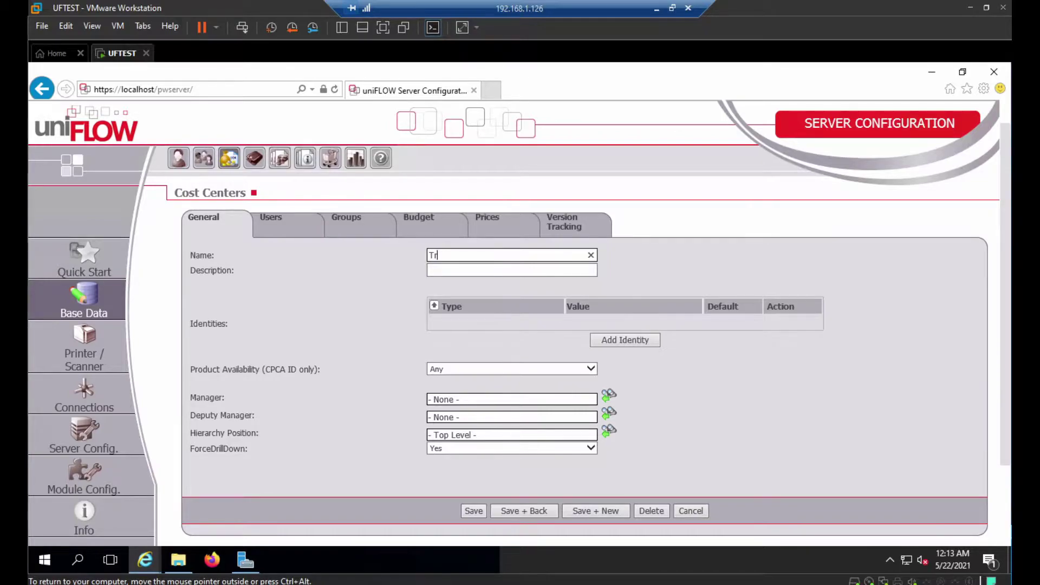
Name the cost center 'Training Center' and save it with Save + New
{"action": "type", "text": "aining Center"}
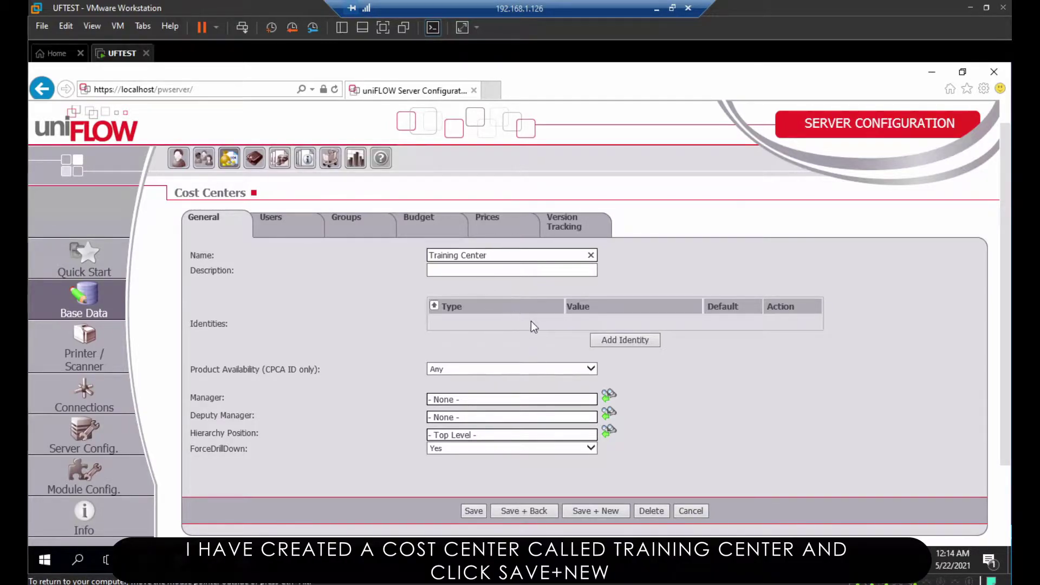
{"action": "left_click", "coordinate": [604, 512]}
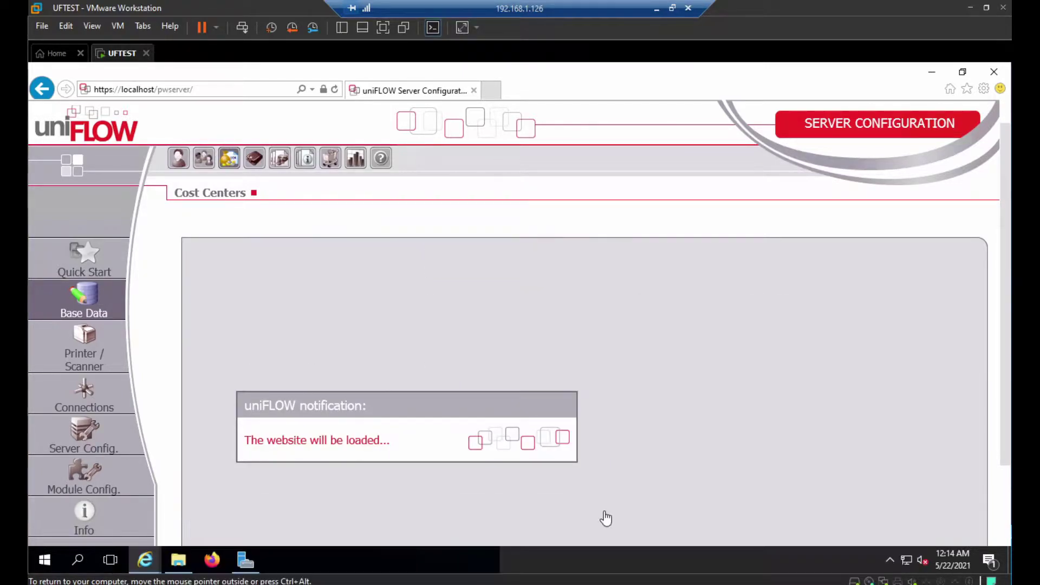
Create the 'Sales Training' cost center with Training Center as its hierarchy position and save it
{"action": "type", "text": "S"}
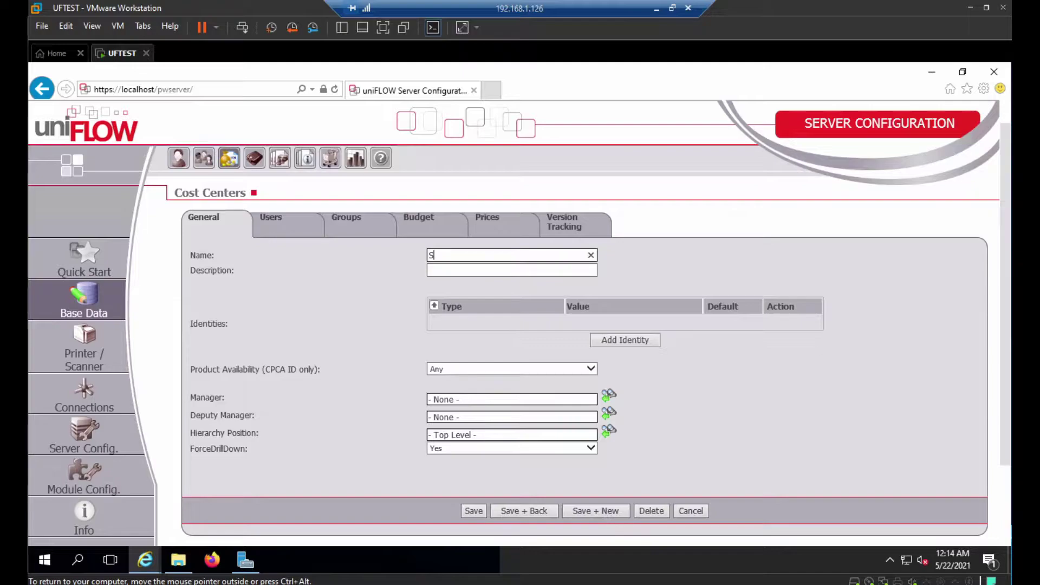
{"action": "type", "text": "alest"}
{"action": "key", "text": "BackSpace"}
{"action": "key", "text": "BackSpace"}
{"action": "type", "text": "Training"}
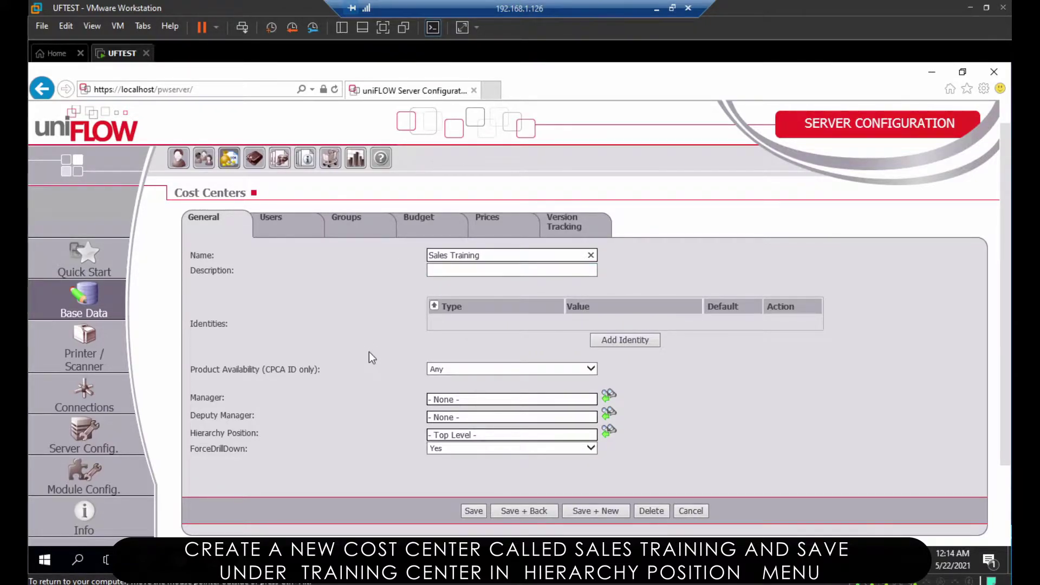
{"action": "left_click", "coordinate": [607, 433]}
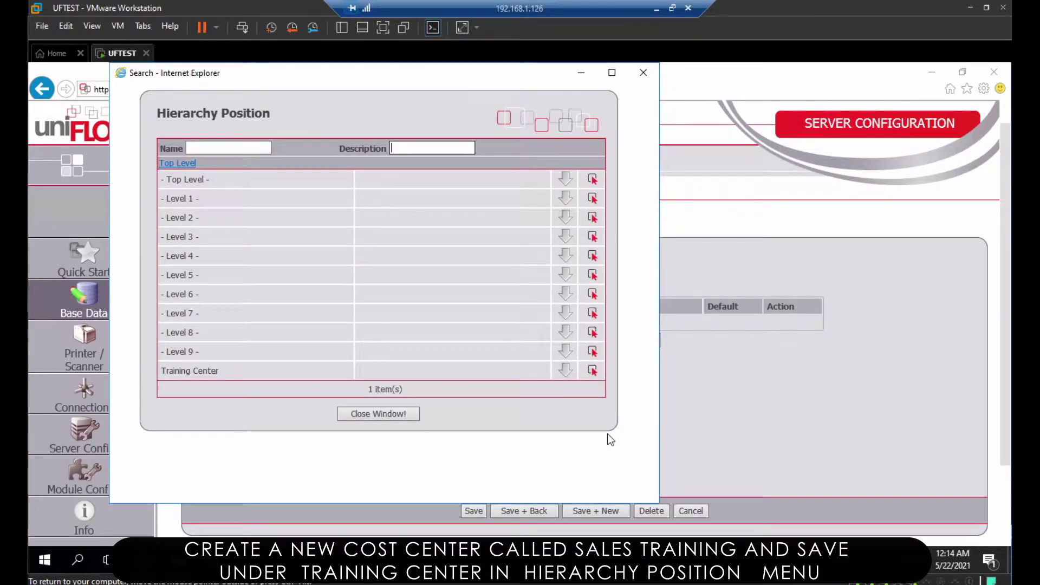
{"action": "left_click", "coordinate": [592, 371]}
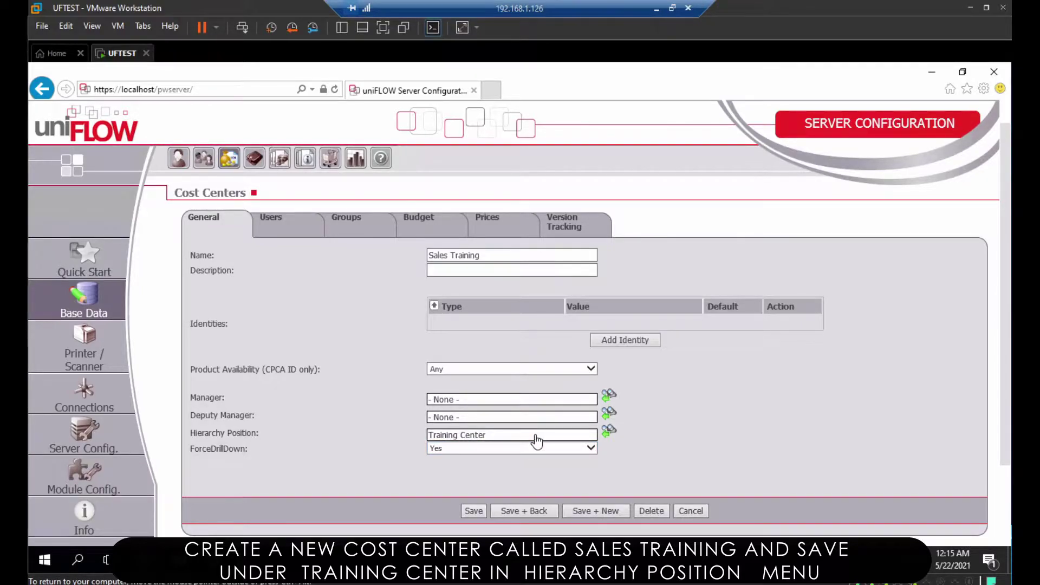
{"action": "left_click", "coordinate": [592, 514]}
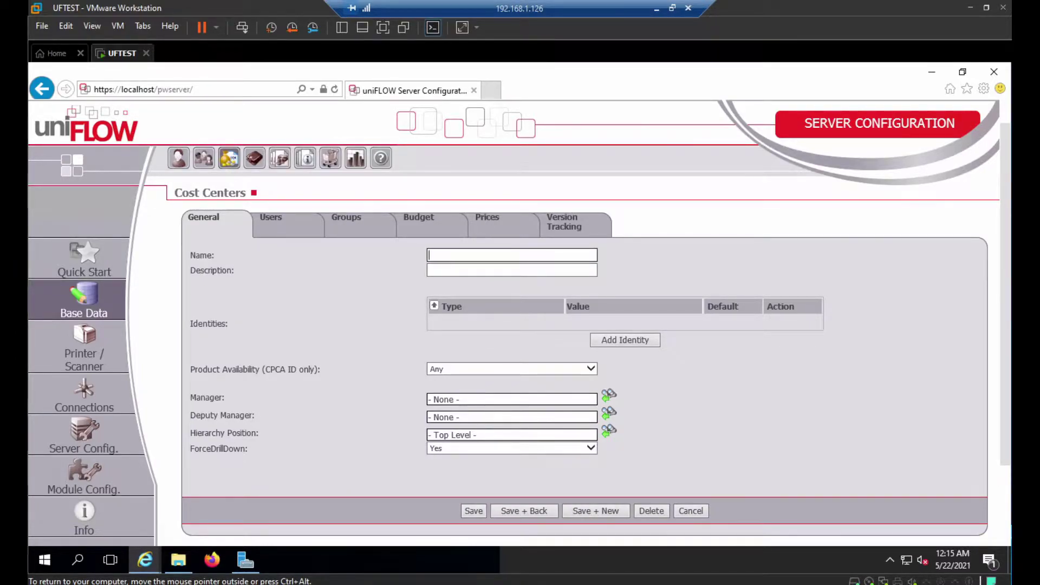
Save a 'Technical Training' cost center placed under Training Center
{"action": "type", "text": "Technical Training"}
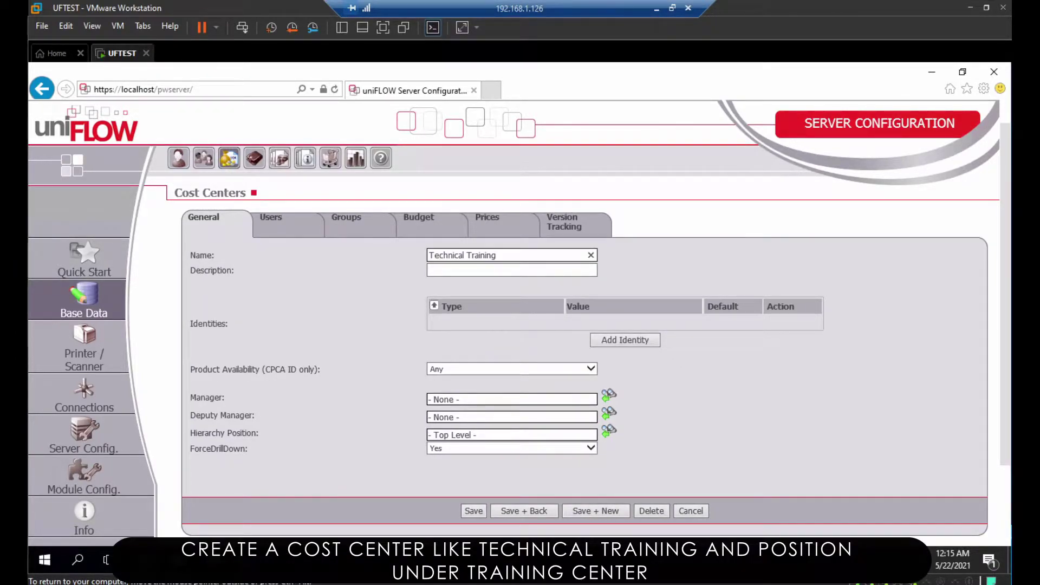
{"action": "left_click", "coordinate": [609, 434]}
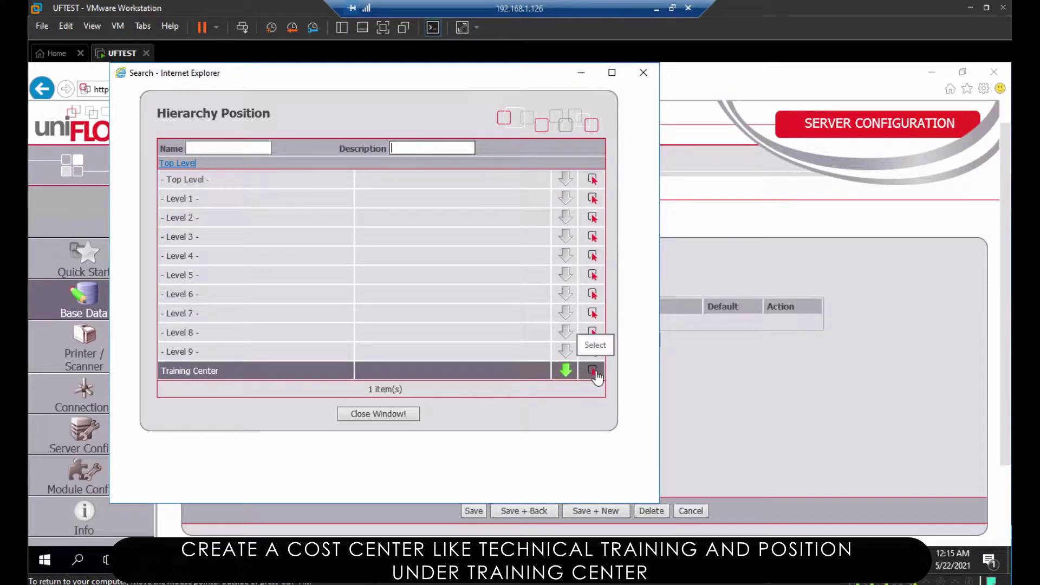
{"action": "left_click", "coordinate": [593, 371]}
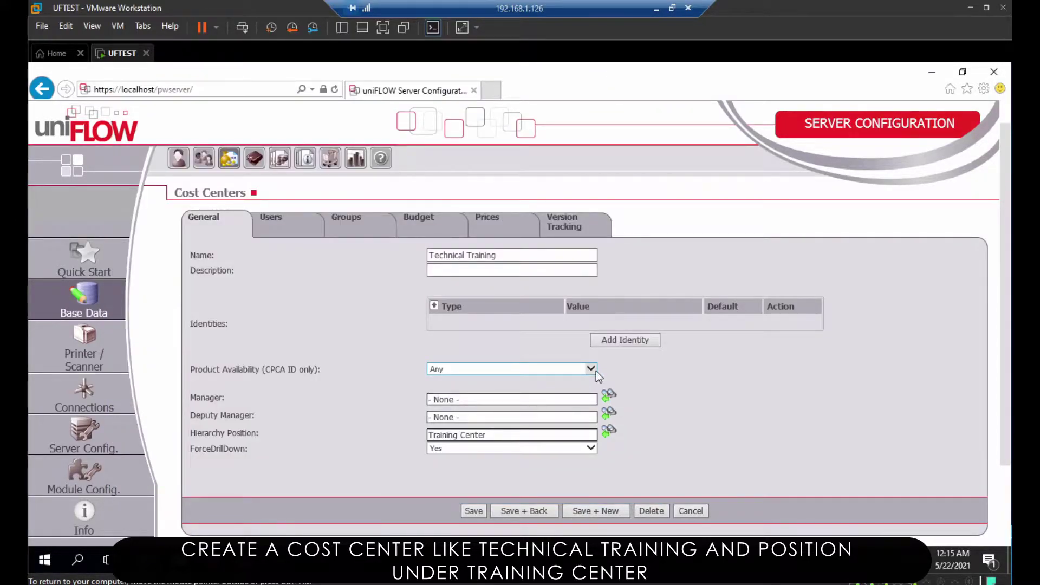
{"action": "left_click", "coordinate": [597, 512]}
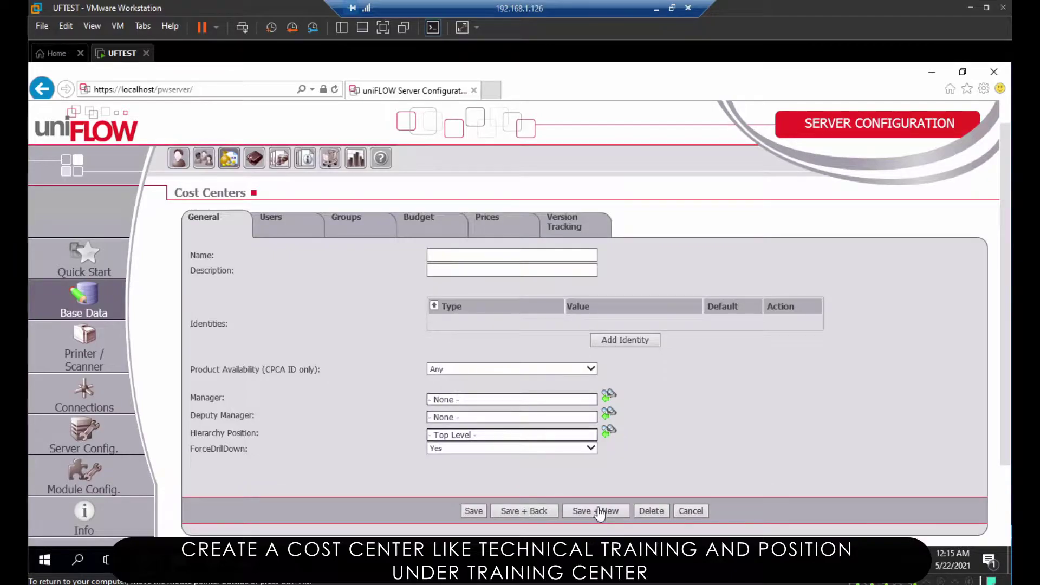
Create and save the 'RoadShow' cost center
{"action": "left_click", "coordinate": [457, 255]}
{"action": "type", "text": "Road Show"}
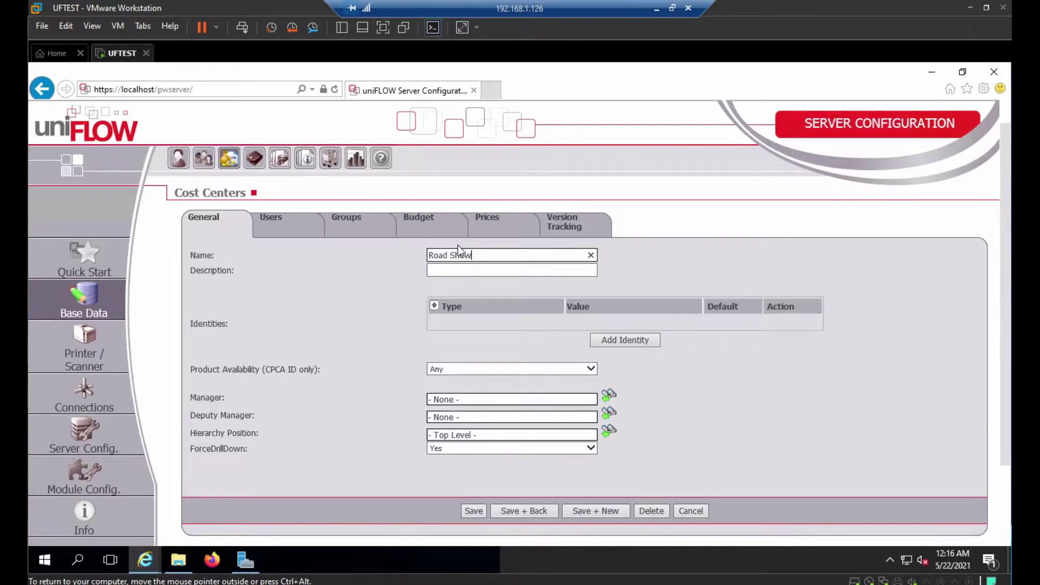
{"action": "key", "text": "BackSpace"}
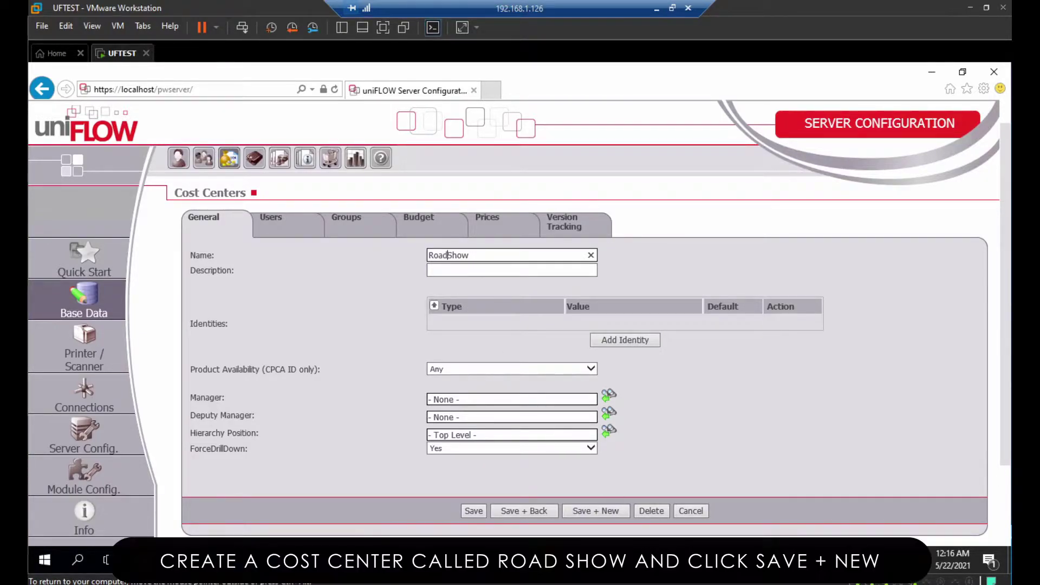
{"action": "left_click", "coordinate": [599, 517]}
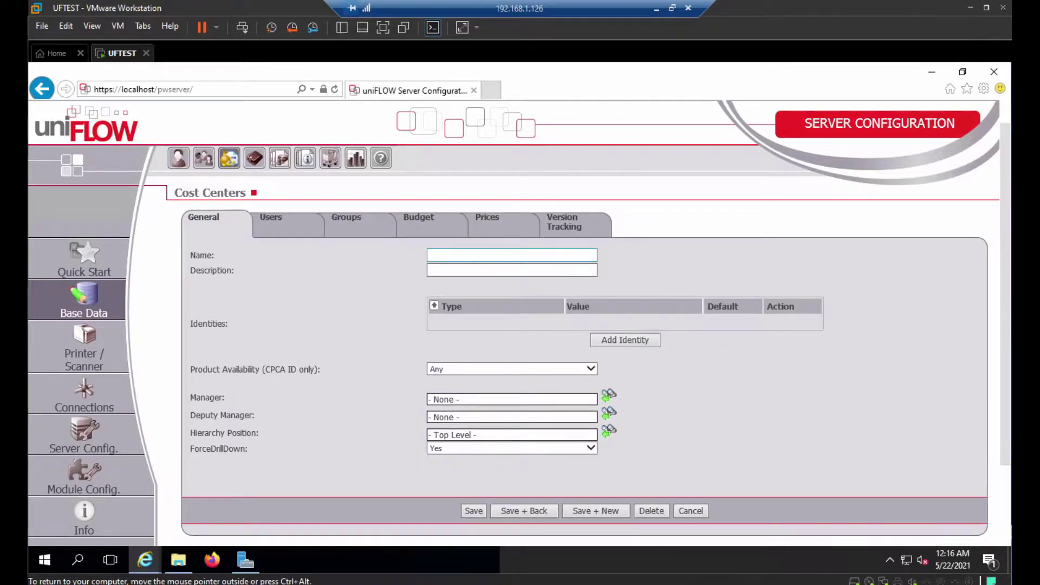
Save a 'Marketing Event' cost center and name the next one 'Internal IT'
{"action": "type", "text": "Marketing Event"}
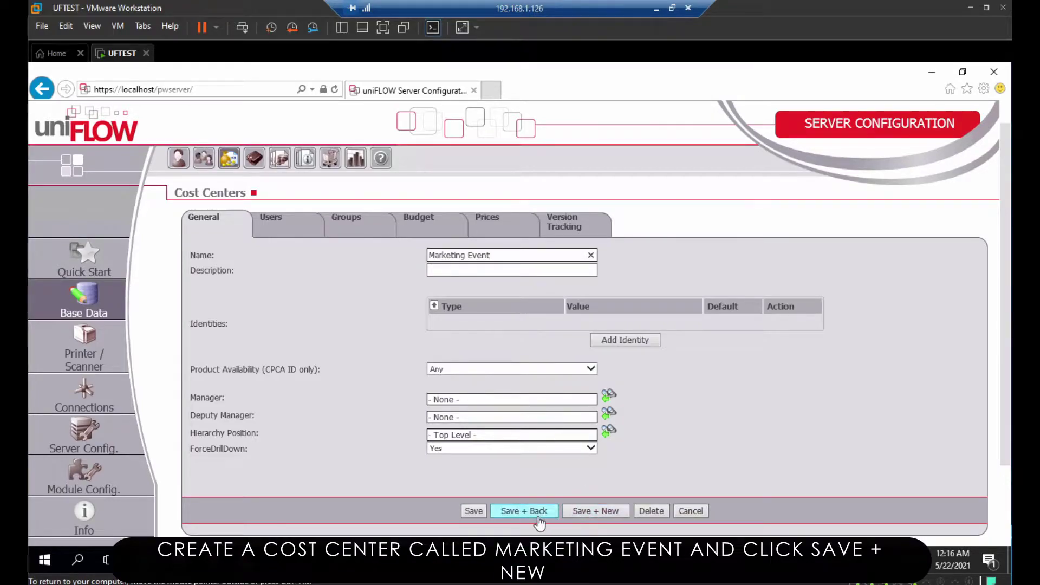
{"action": "left_click", "coordinate": [597, 511]}
{"action": "type", "text": "Int"}
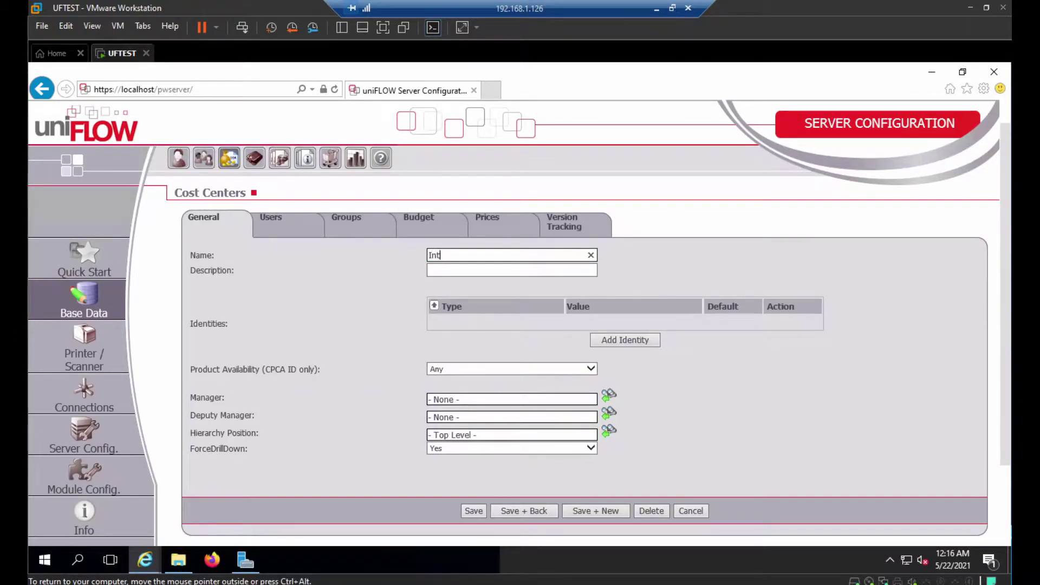
{"action": "type", "text": "ernal It"}
{"action": "key", "text": "BackSpace"}
{"action": "type", "text": "T"}
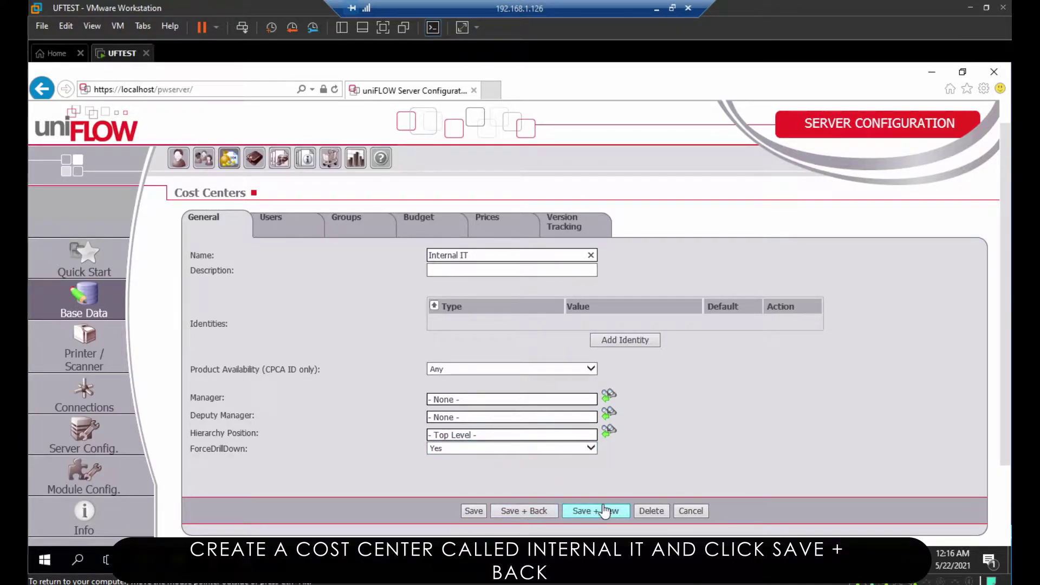
Save Internal IT, then open OUTPUT PRINTER's wizard with Change Wizard ticked
{"action": "left_click", "coordinate": [544, 512]}
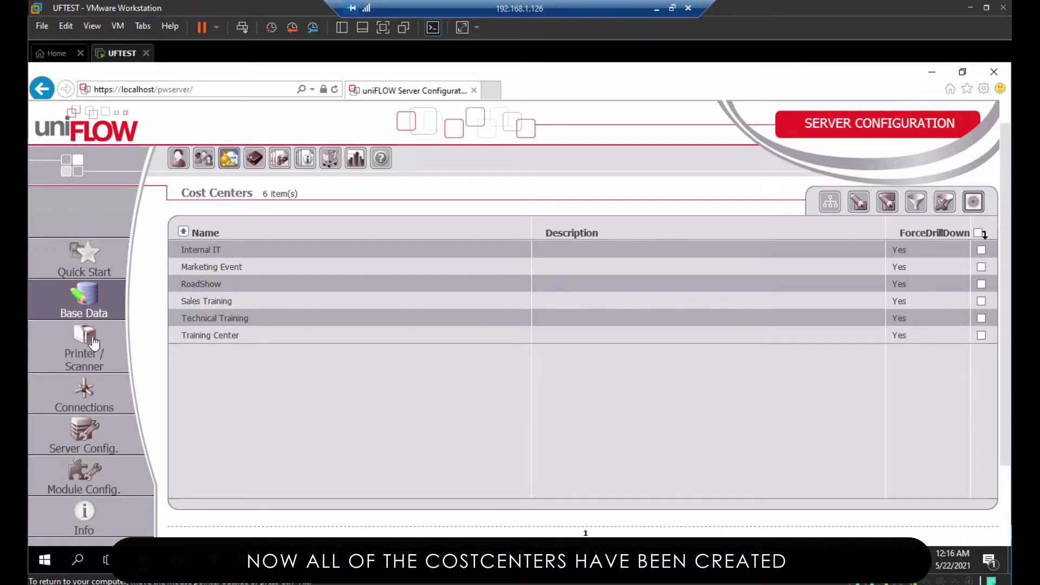
{"action": "left_click", "coordinate": [92, 366]}
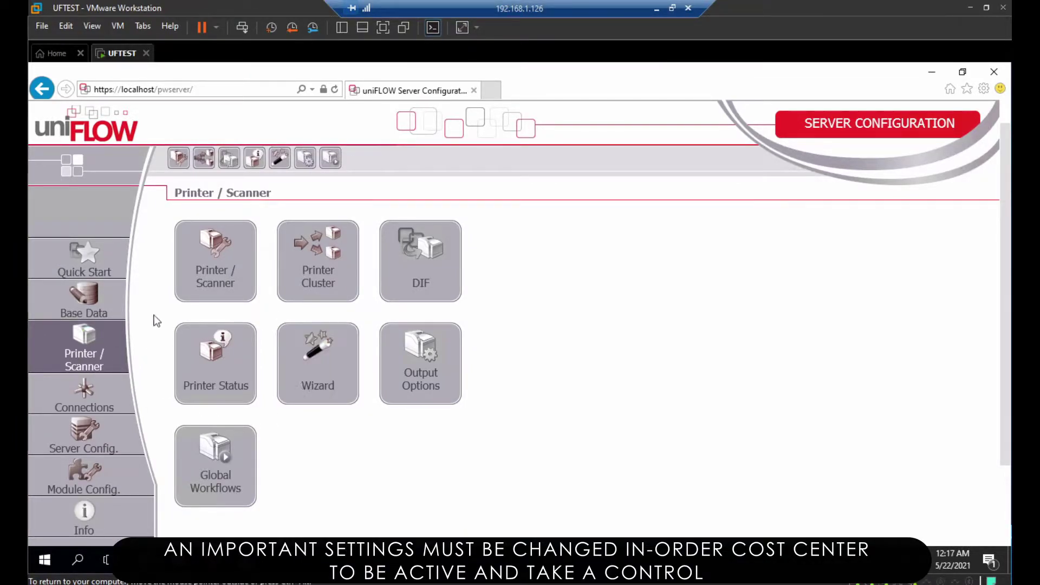
{"action": "left_click", "coordinate": [205, 262]}
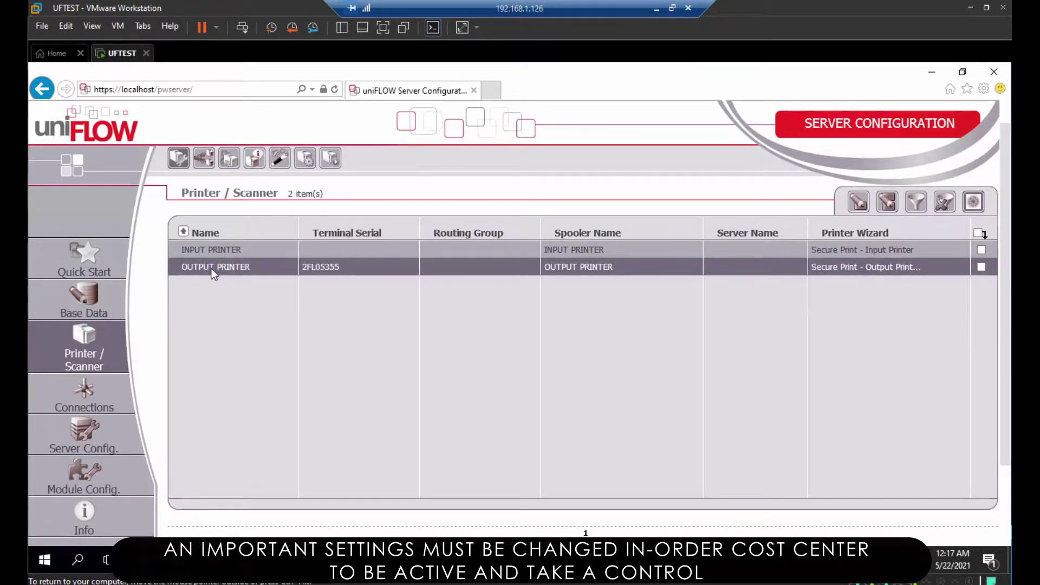
{"action": "double_click", "coordinate": [211, 271]}
{"action": "left_click", "coordinate": [591, 412]}
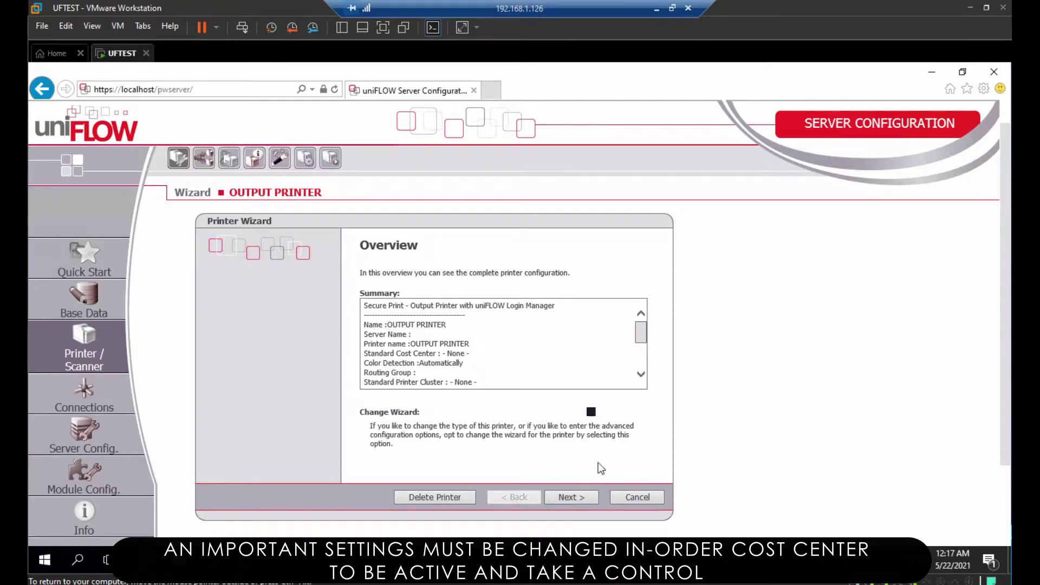
Advance the OUTPUT PRINTER wizard past cost center, asset, workflow and routing group pages to Pricing
{"action": "left_click", "coordinate": [588, 498]}
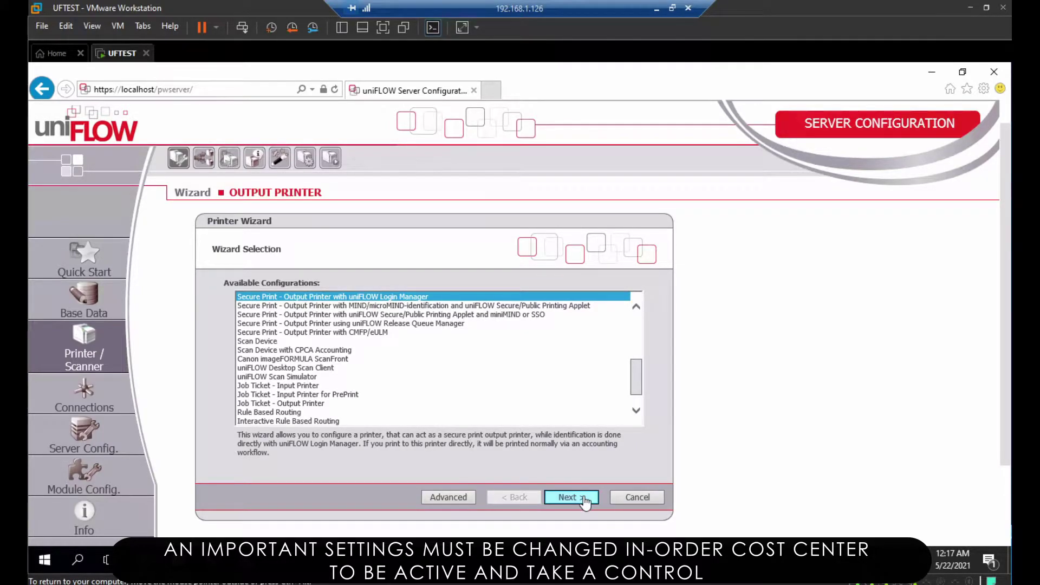
{"action": "left_click", "coordinate": [586, 503]}
{"action": "left_click", "coordinate": [586, 502]}
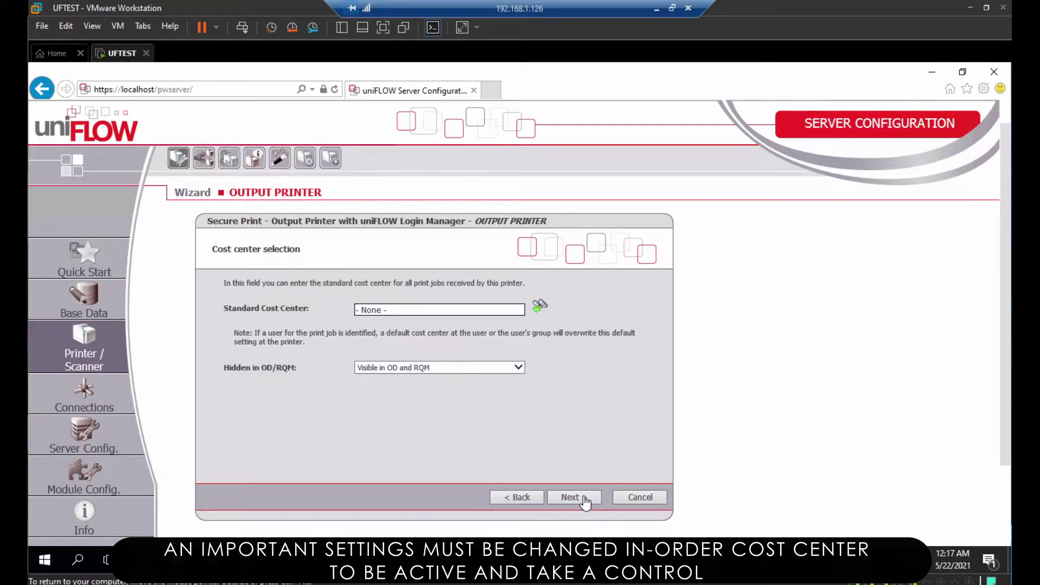
{"action": "left_click", "coordinate": [586, 503]}
{"action": "left_click", "coordinate": [585, 503]}
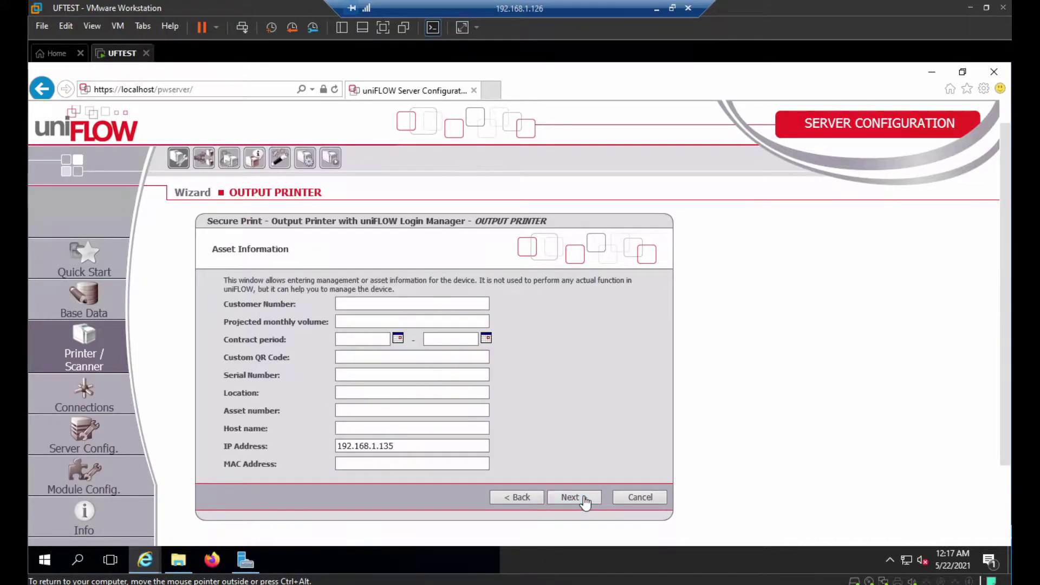
{"action": "left_click", "coordinate": [586, 502]}
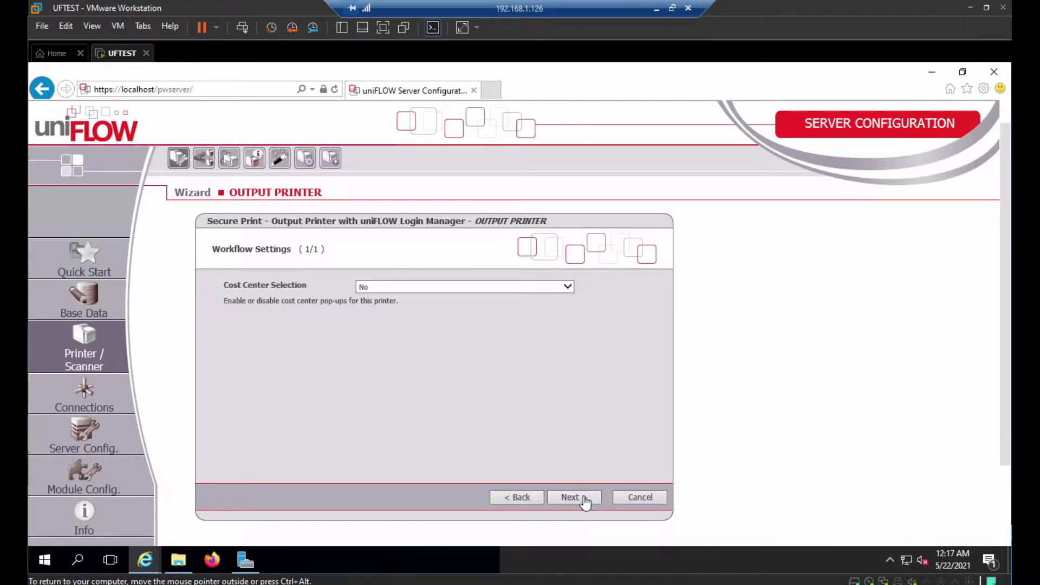
{"action": "left_click", "coordinate": [586, 503]}
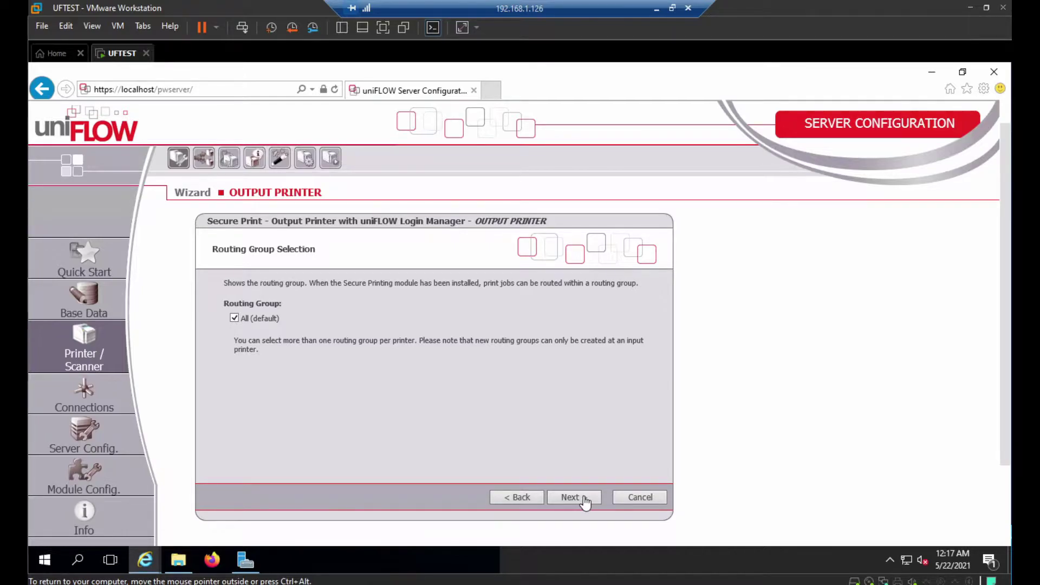
{"action": "left_click", "coordinate": [585, 499]}
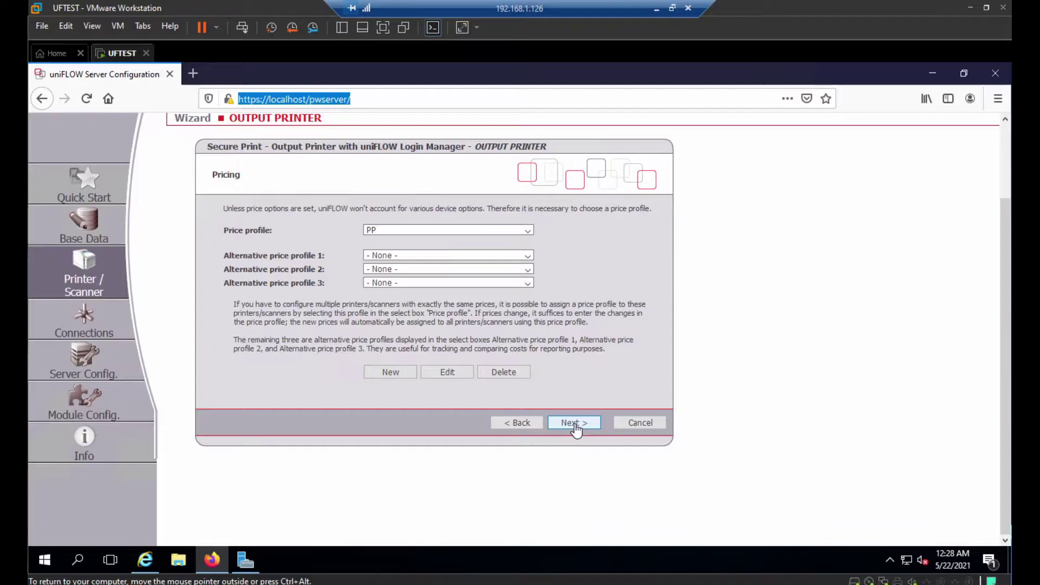
Accept the Canon iR-ADV C256/356 model, PostScript output and default paper trays
{"action": "left_click", "coordinate": [574, 424]}
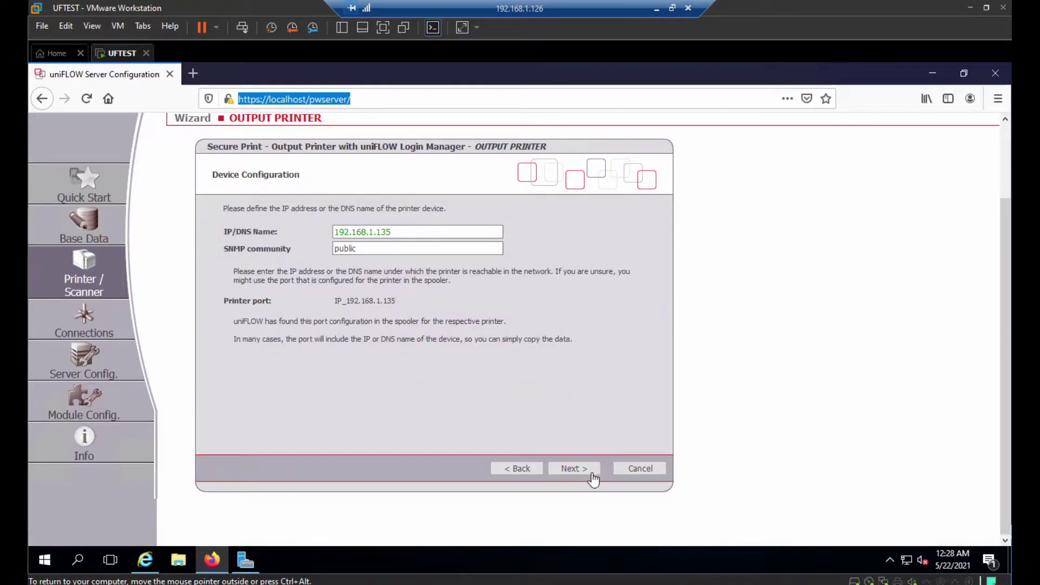
{"action": "left_click", "coordinate": [575, 470]}
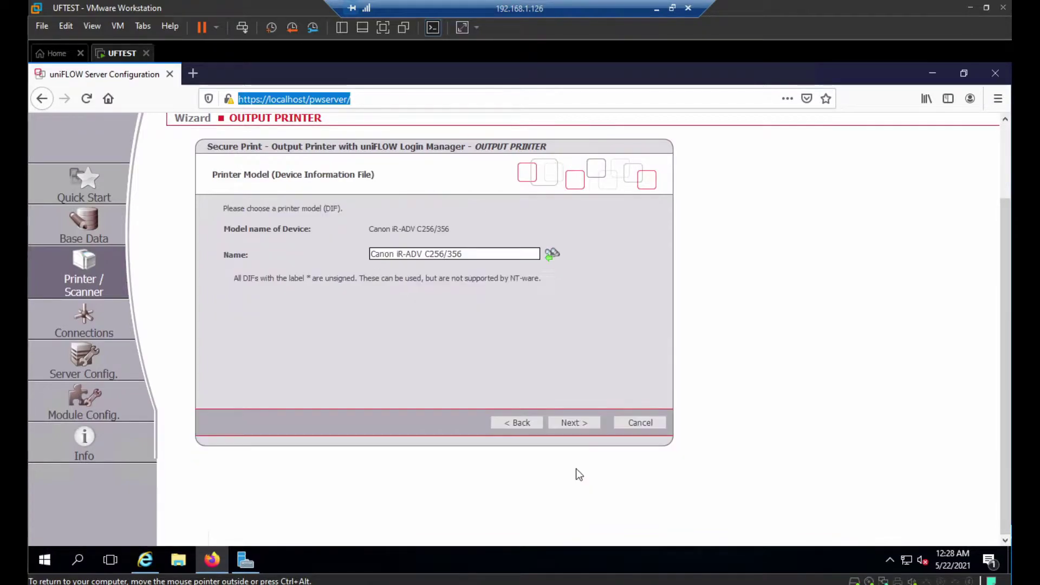
{"action": "left_click", "coordinate": [575, 424]}
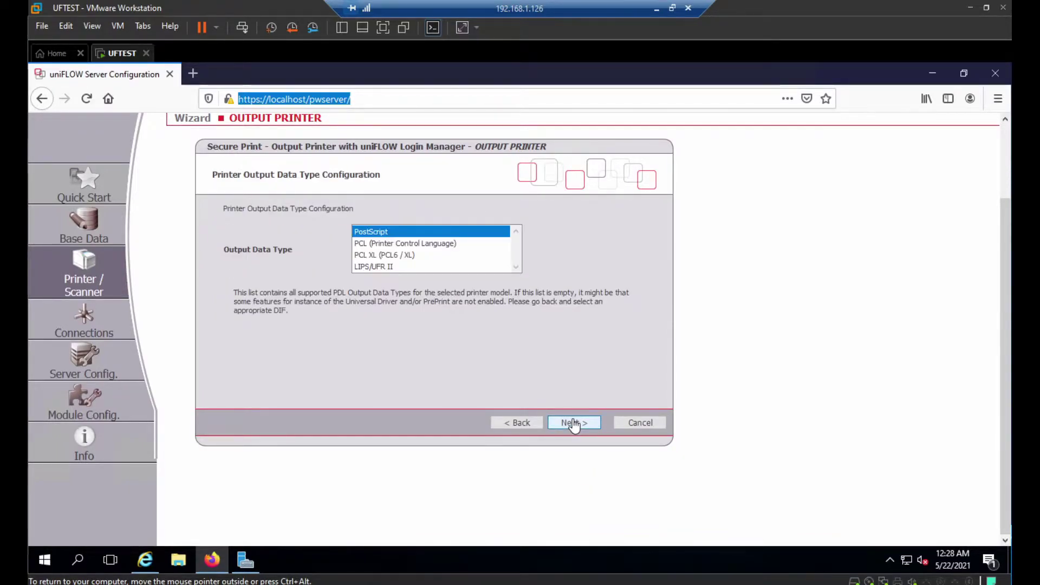
{"action": "left_click", "coordinate": [575, 423]}
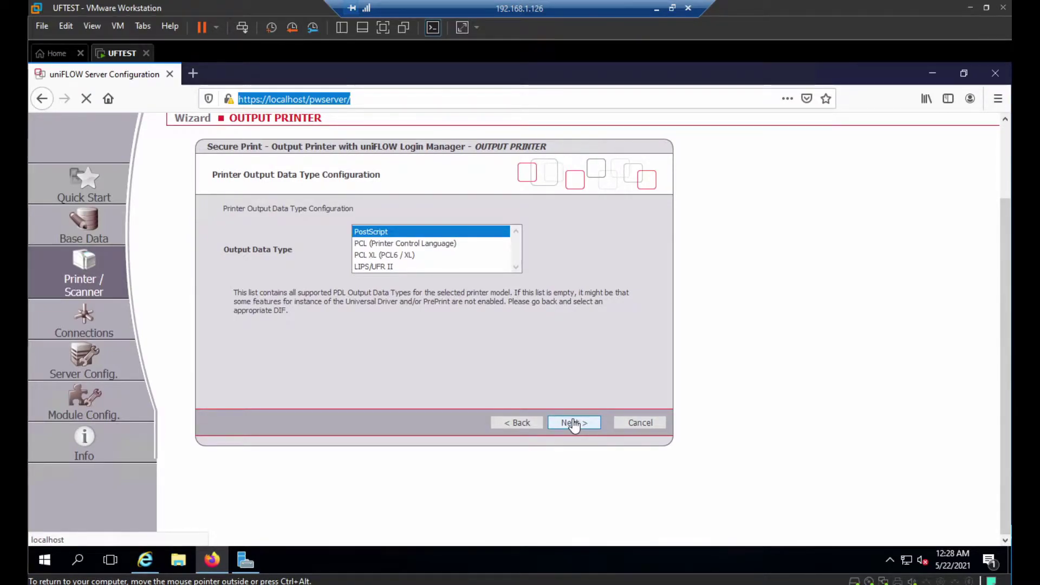
{"action": "left_click", "coordinate": [575, 423]}
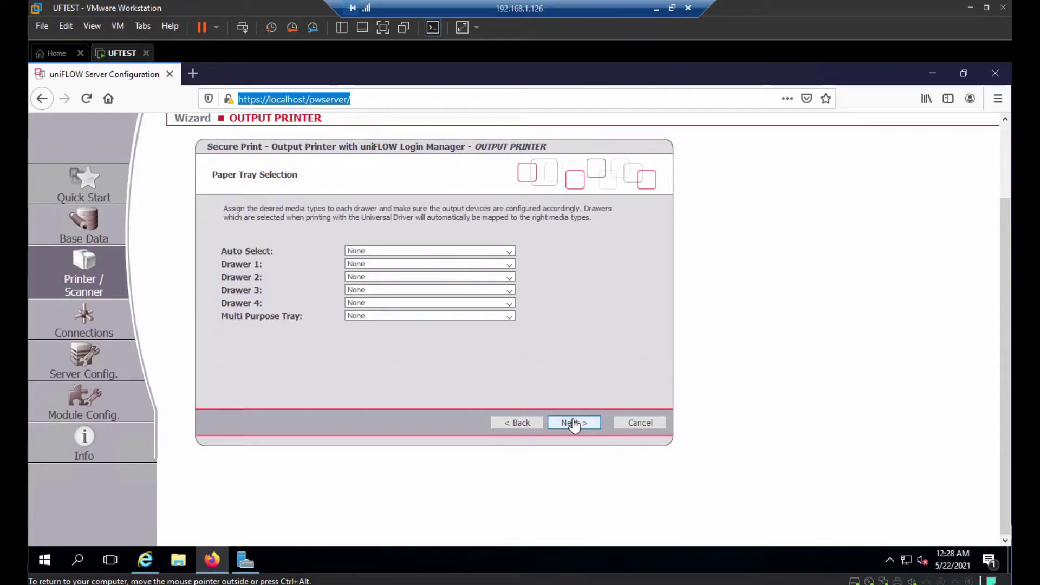
{"action": "left_click", "coordinate": [574, 424]}
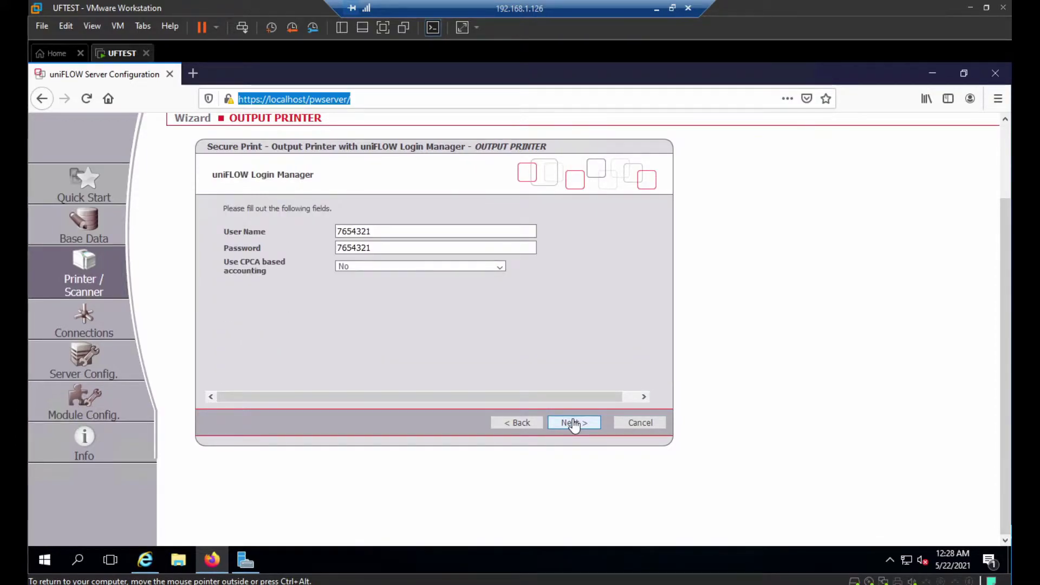
Set 'Use CPCA based accounting' to Yes and continue to Access Control
{"action": "left_click", "coordinate": [497, 268]}
{"action": "left_click", "coordinate": [475, 297]}
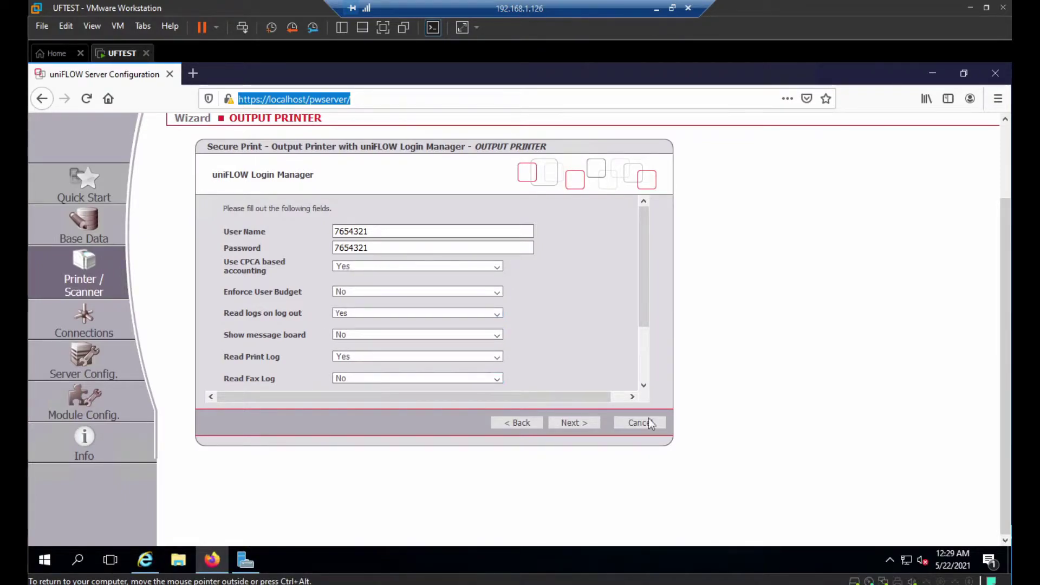
{"action": "left_click", "coordinate": [645, 385]}
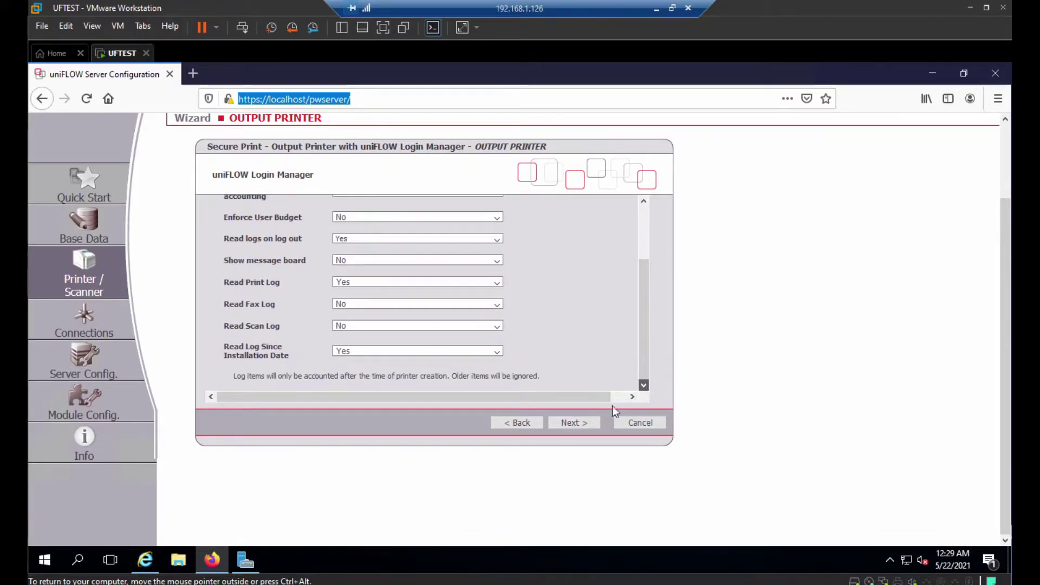
{"action": "left_click", "coordinate": [574, 423]}
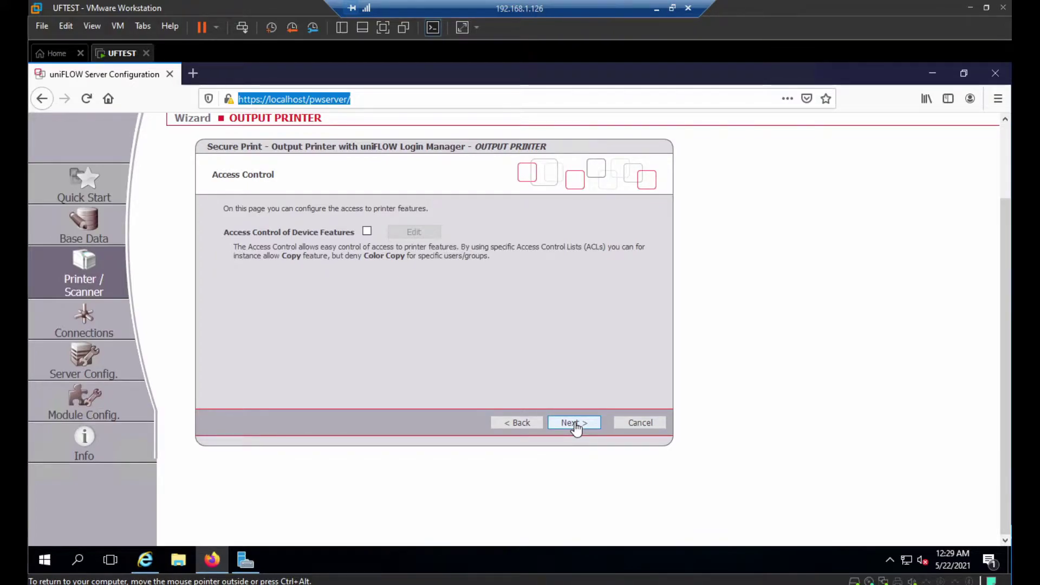
Keep the remaining defaults, finish OUTPUT PRINTER, and open INPUT PRINTER's settings
{"action": "left_click", "coordinate": [575, 427]}
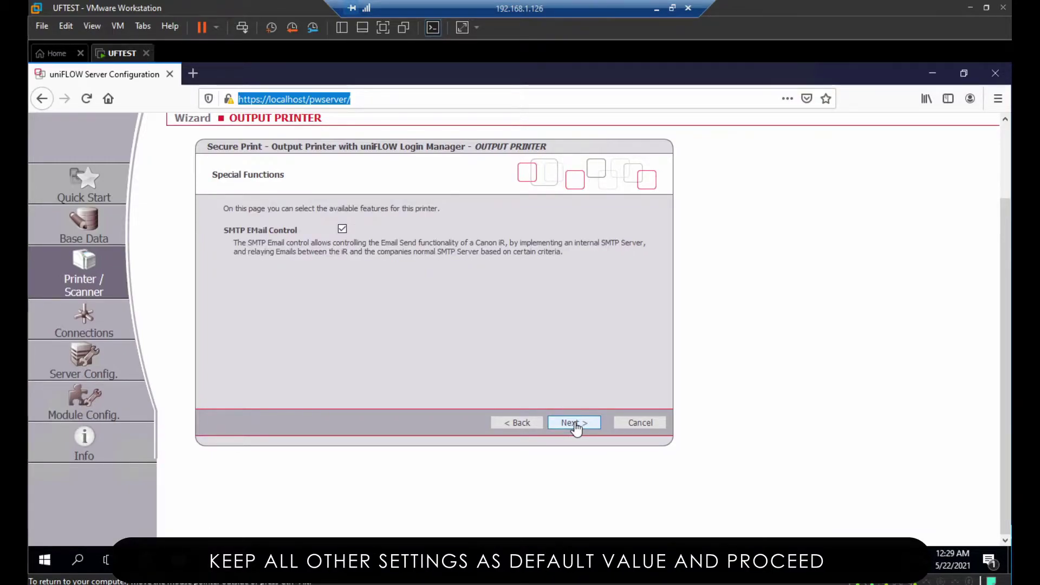
{"action": "left_click", "coordinate": [575, 427]}
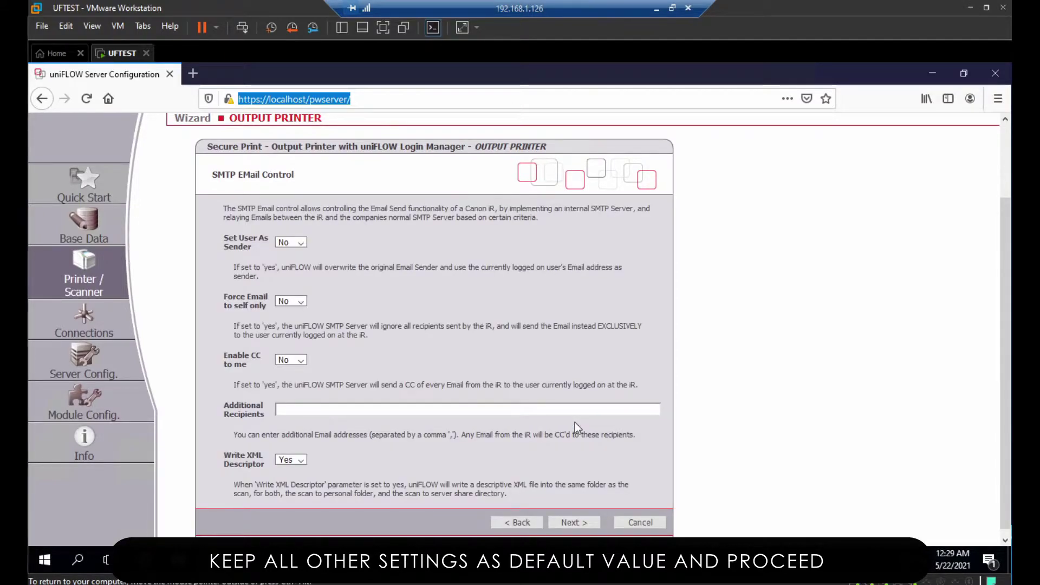
{"action": "left_click", "coordinate": [582, 522]}
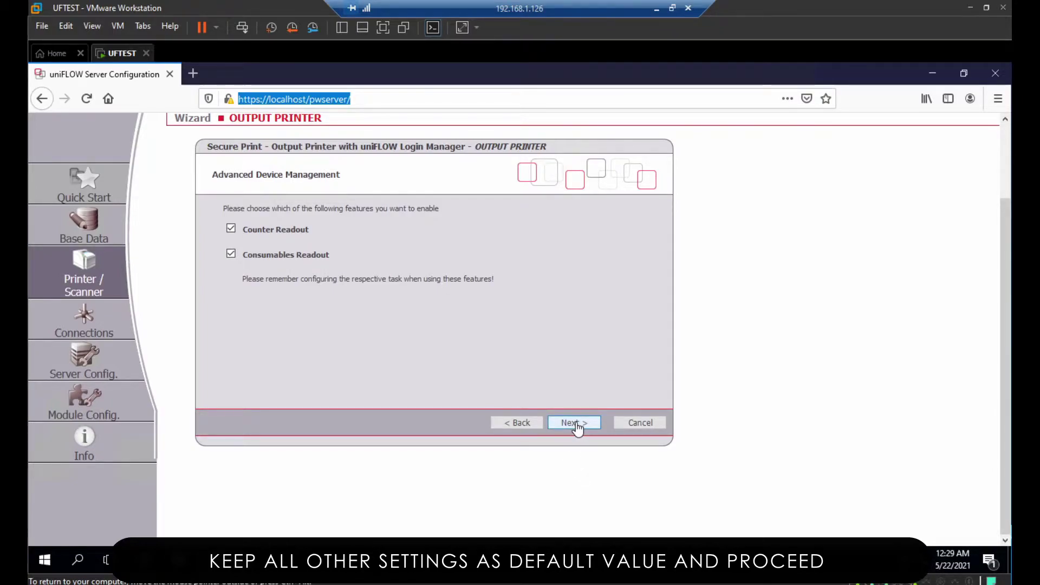
{"action": "left_click", "coordinate": [577, 428]}
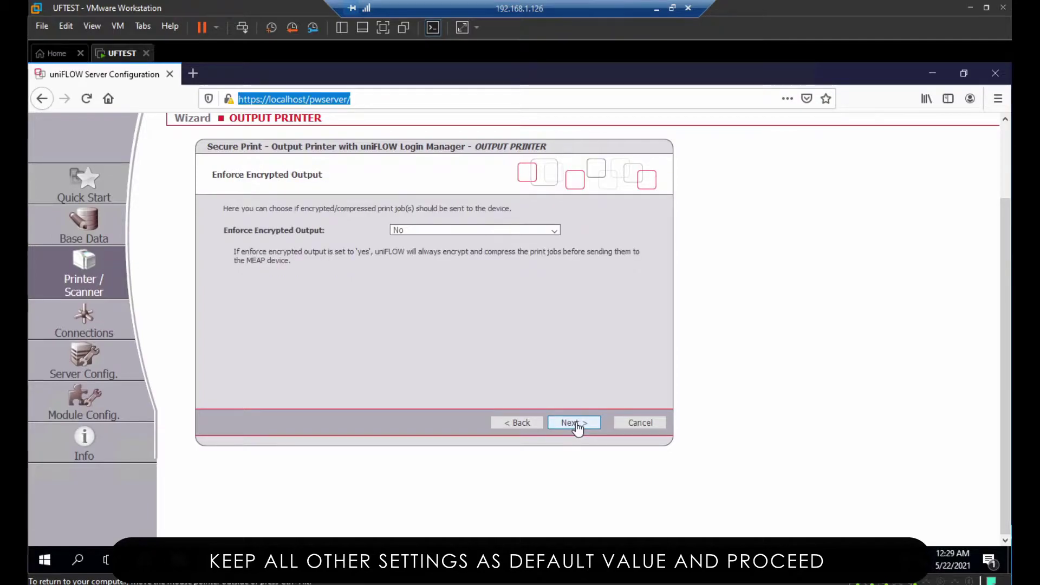
{"action": "left_click", "coordinate": [575, 423]}
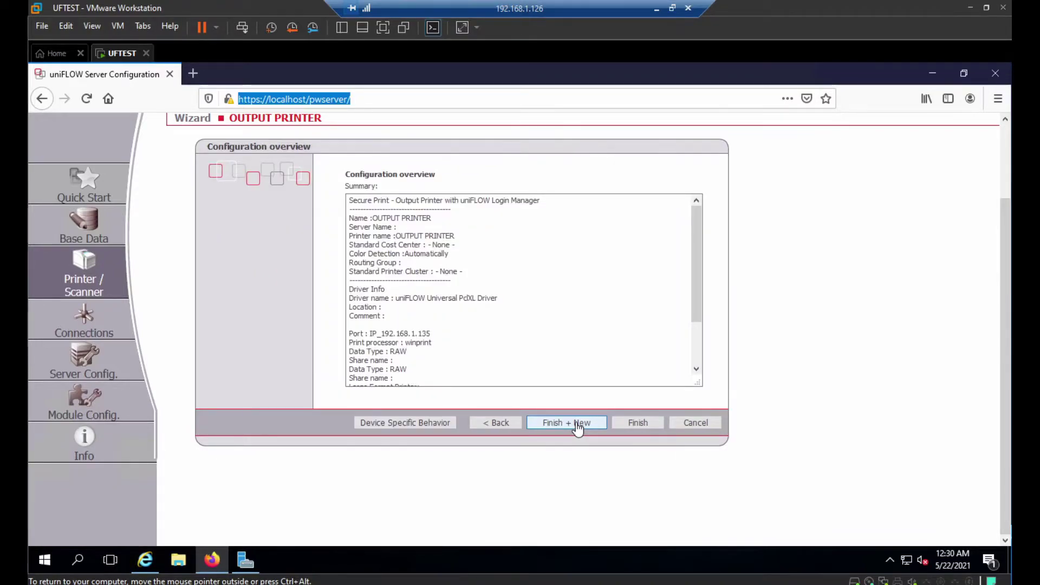
{"action": "left_click", "coordinate": [644, 424]}
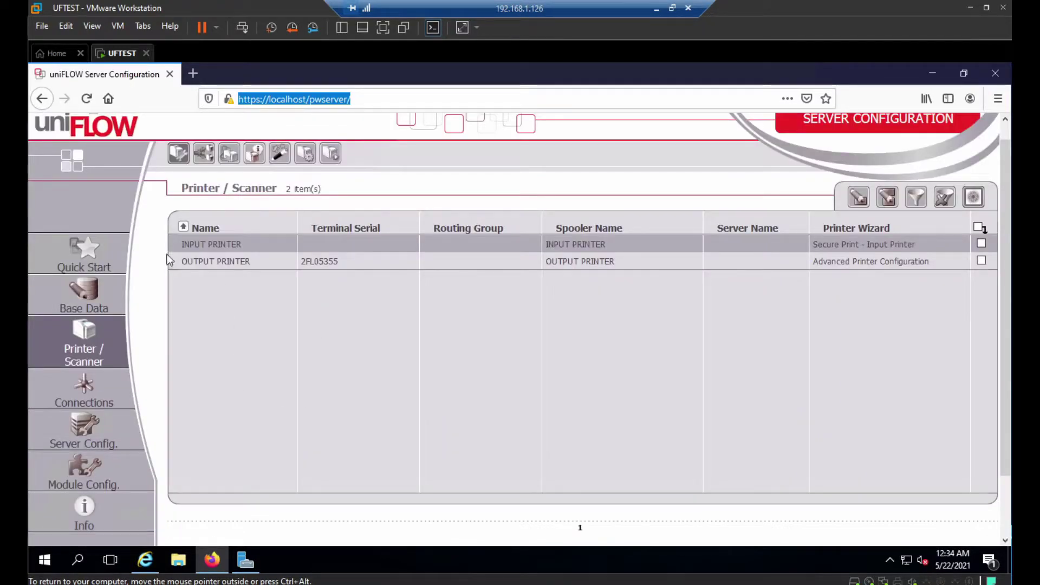
{"action": "left_click", "coordinate": [201, 245]}
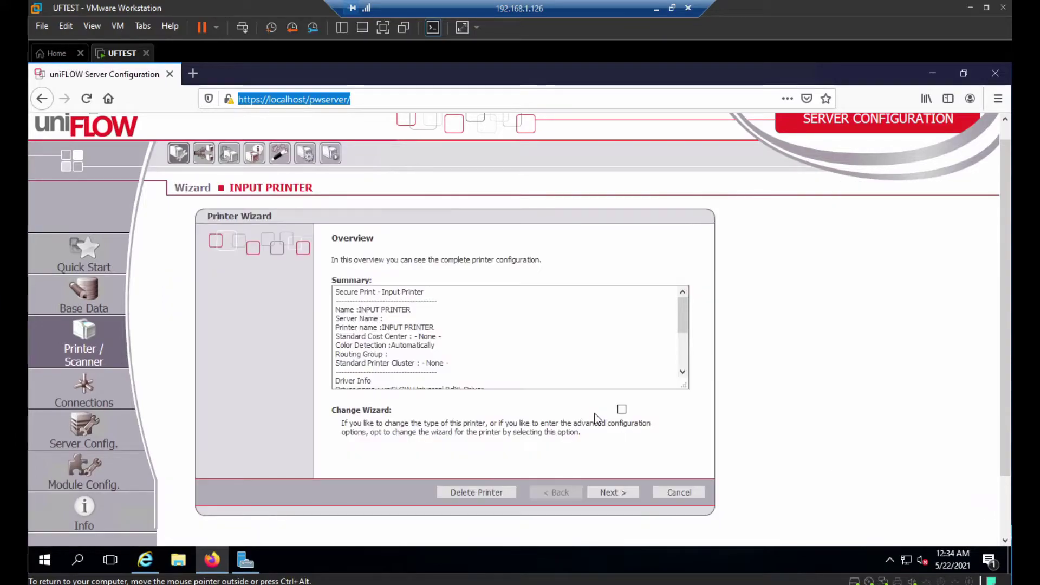
Switch INPUT PRINTER to Advanced printer configuration from the Wizard Selection page
{"action": "left_click", "coordinate": [623, 493]}
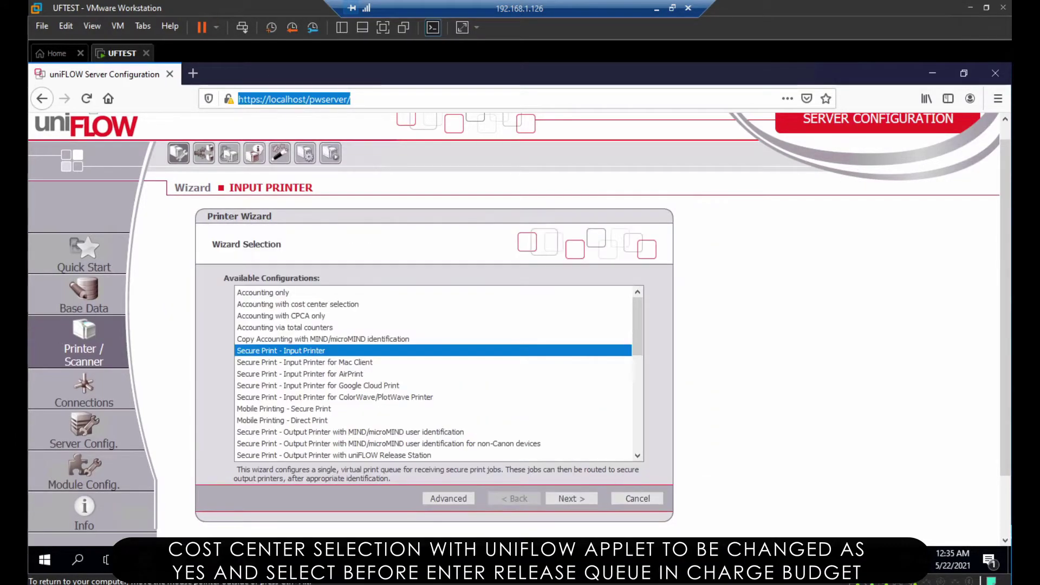
{"action": "left_click", "coordinate": [448, 498]}
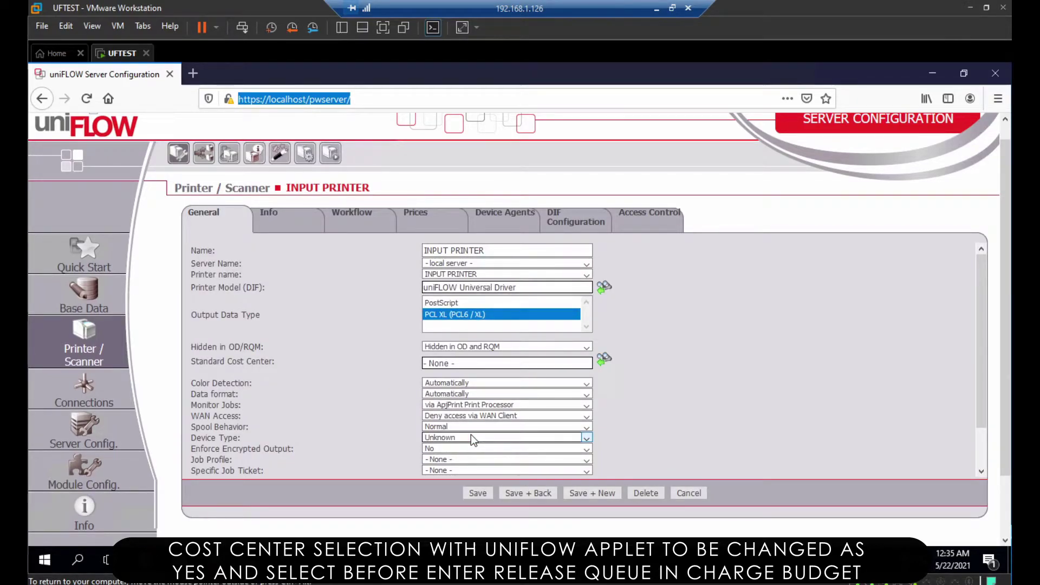
Set INPUT PRINTER's 'Cost Center Selection with uniFLOW device applet' to Yes and save the workflow
{"action": "left_click", "coordinate": [349, 213]}
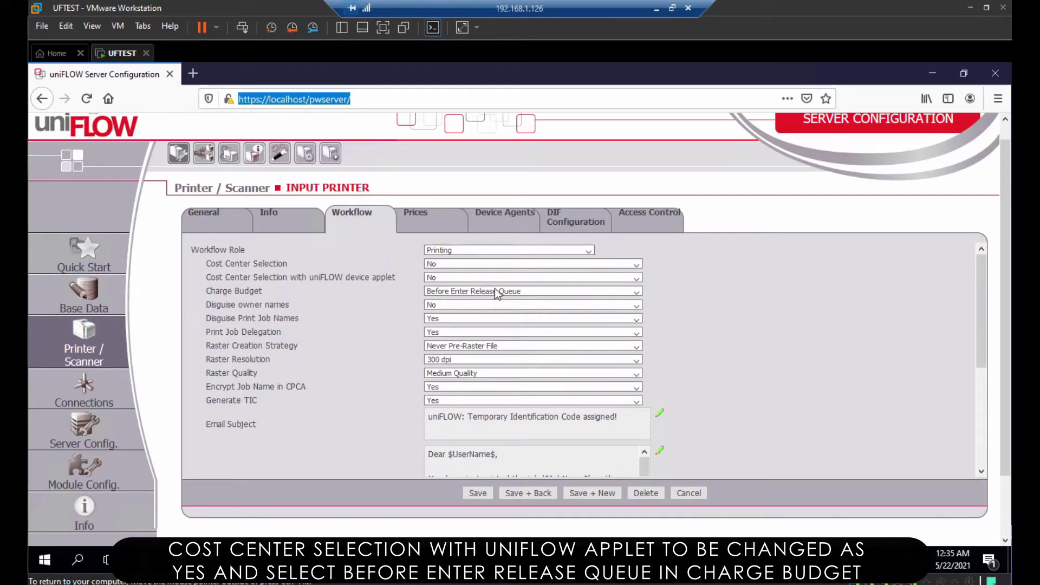
{"action": "left_click", "coordinate": [637, 279]}
{"action": "left_click", "coordinate": [615, 302]}
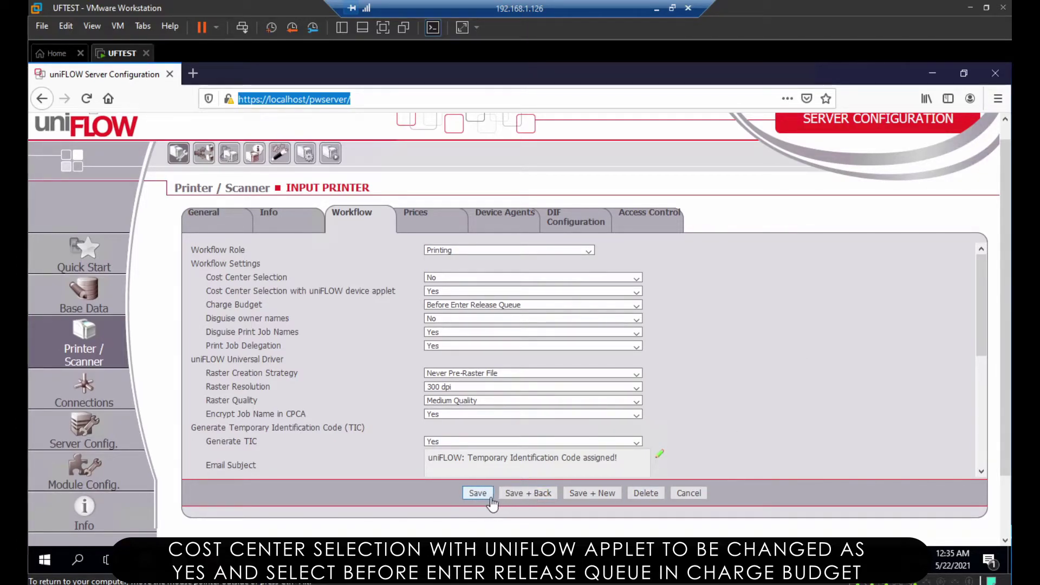
{"action": "left_click_drag", "start_coordinate": [986, 327], "coordinate": [1010, 455]}
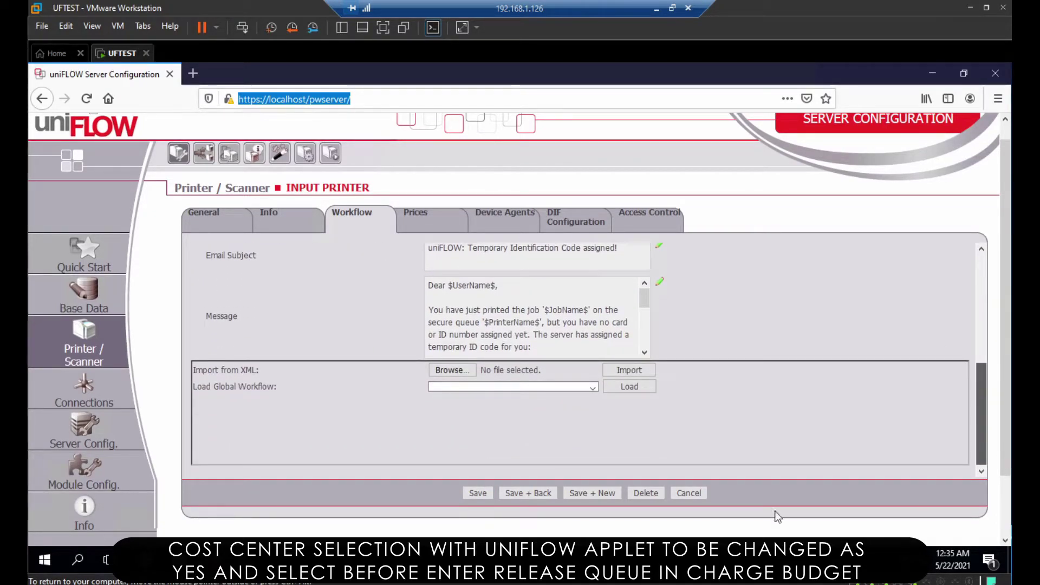
{"action": "left_click", "coordinate": [479, 493]}
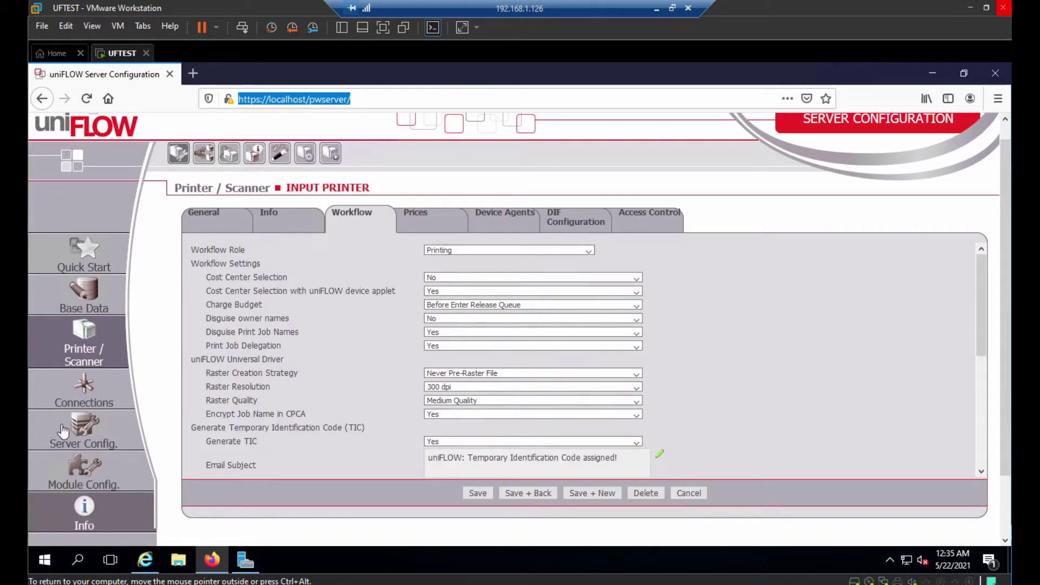
{"action": "left_click", "coordinate": [84, 389]}
Open Agents / Terminals > MEAP & miniMIND > Default Behavior
{"action": "left_click", "coordinate": [214, 258]}
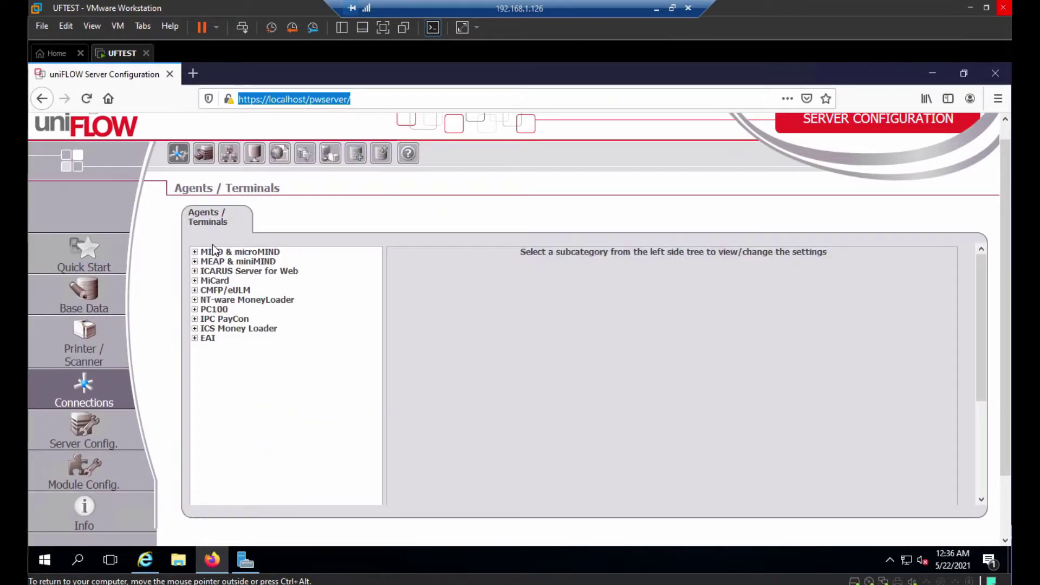
{"action": "left_click", "coordinate": [195, 262]}
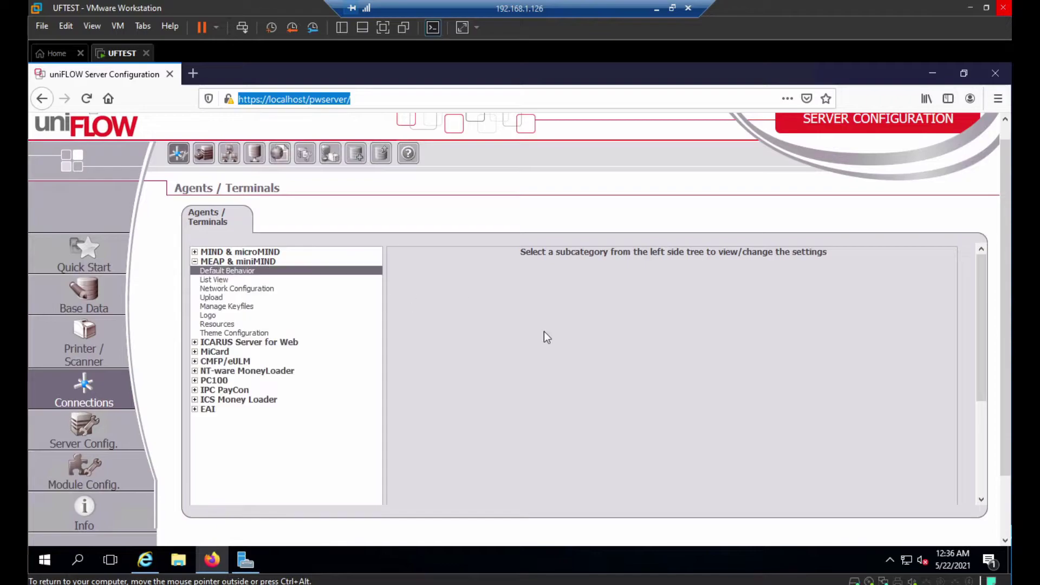
{"action": "scroll", "coordinate": [553, 352], "scroll_direction": "down", "scroll_amount": 5}
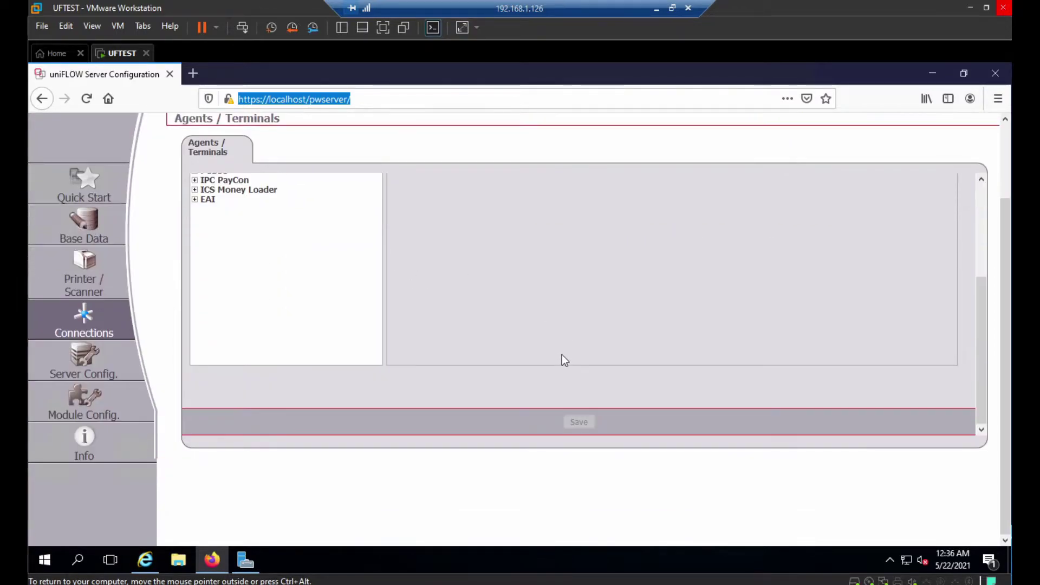
{"action": "scroll", "coordinate": [561, 355], "scroll_direction": "up", "scroll_amount": 5}
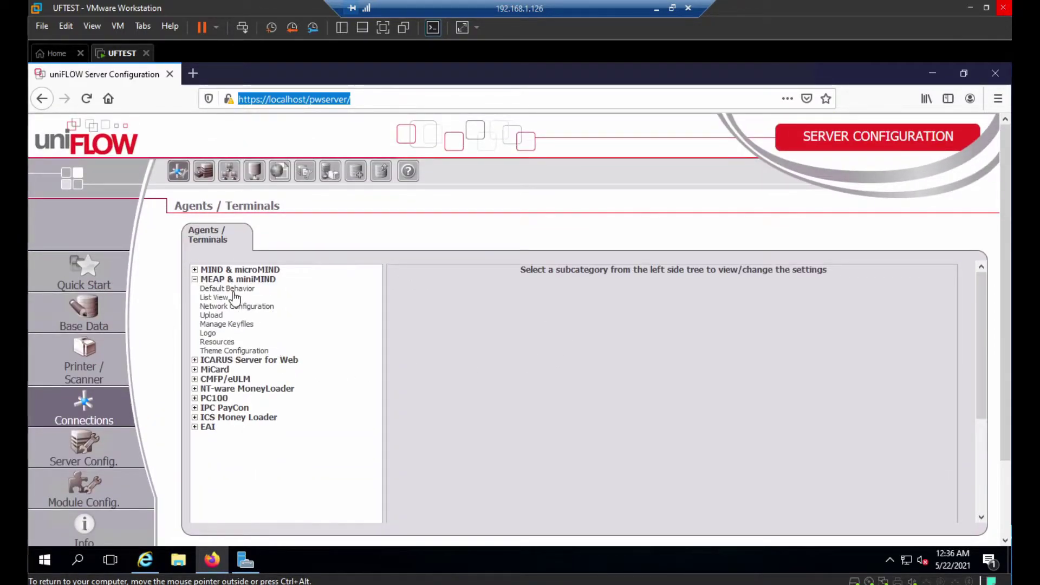
{"action": "left_click", "coordinate": [244, 291]}
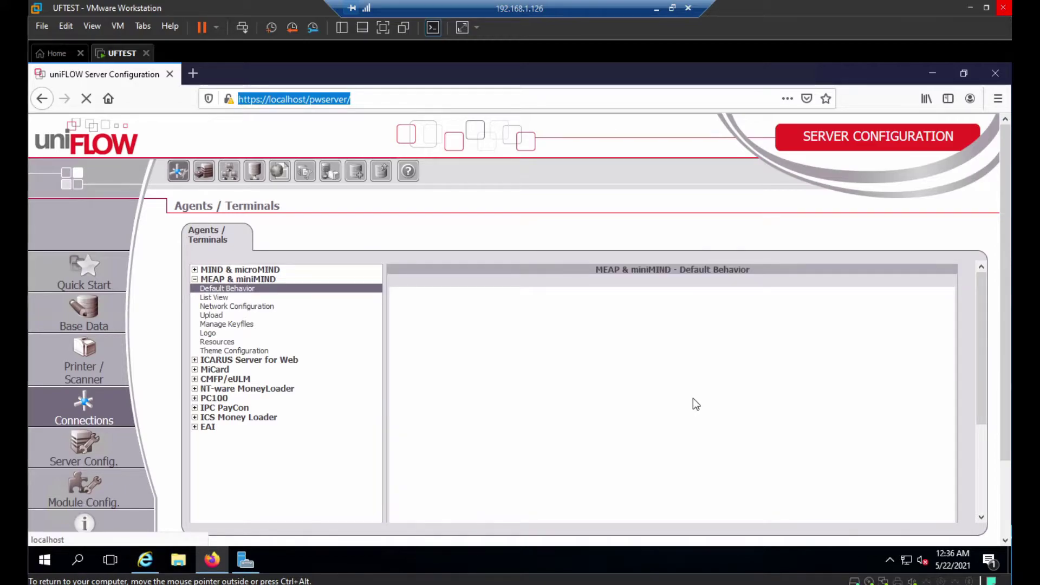
{"action": "scroll", "coordinate": [693, 399], "scroll_direction": "down", "scroll_amount": 3}
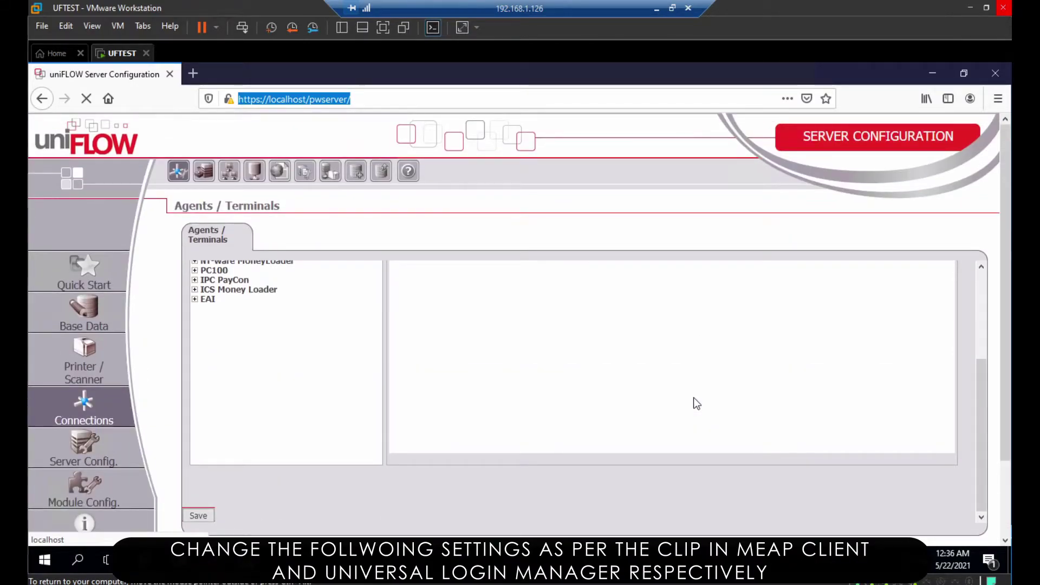
{"action": "scroll", "coordinate": [693, 398], "scroll_direction": "up", "scroll_amount": 3}
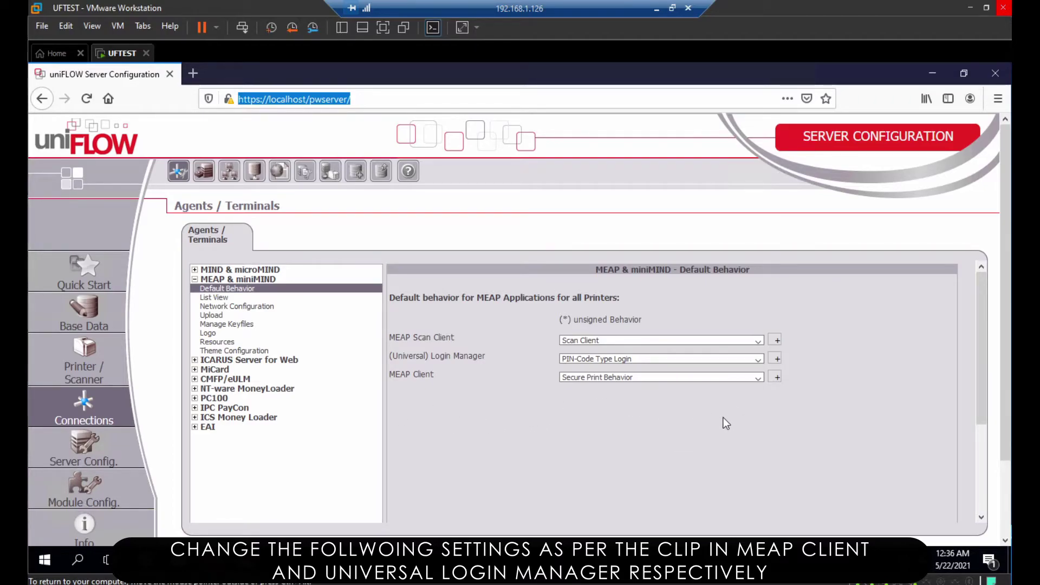
Assign Change Cost Center to Button 7 in the MEAP Client options
{"action": "left_click", "coordinate": [776, 377]}
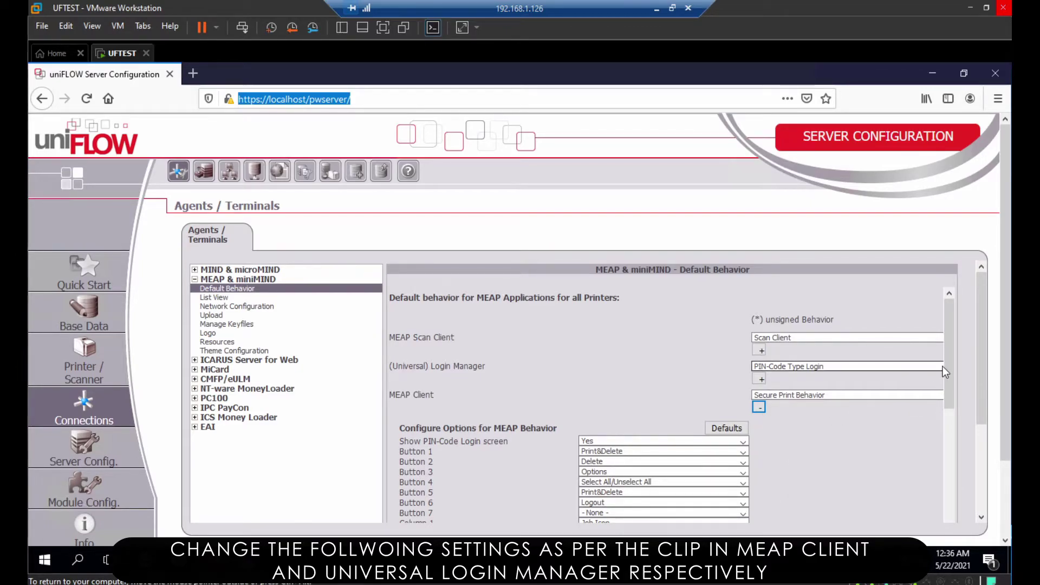
{"action": "left_click_drag", "start_coordinate": [954, 362], "coordinate": [947, 411]}
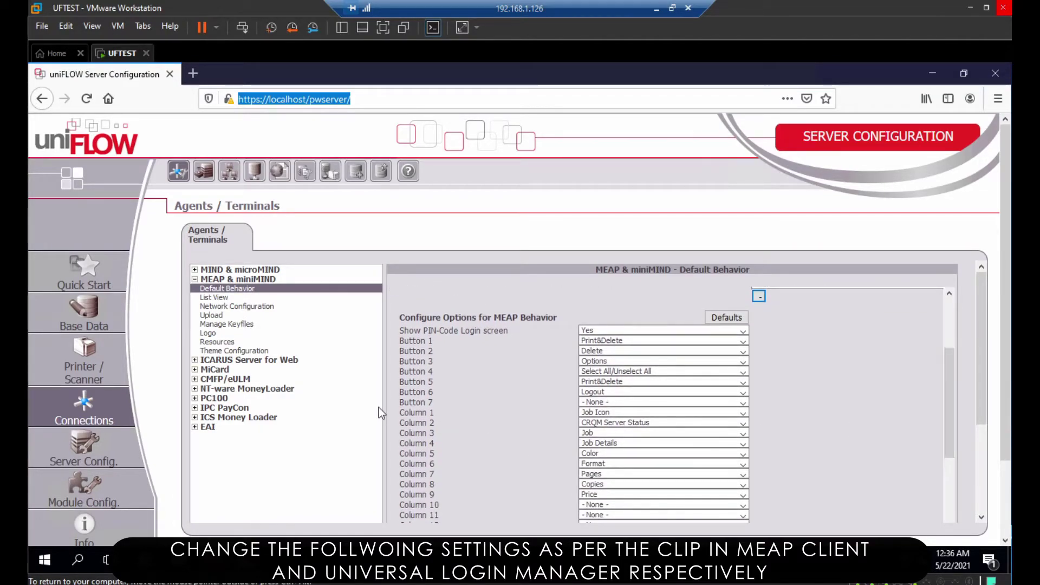
{"action": "left_click", "coordinate": [599, 401]}
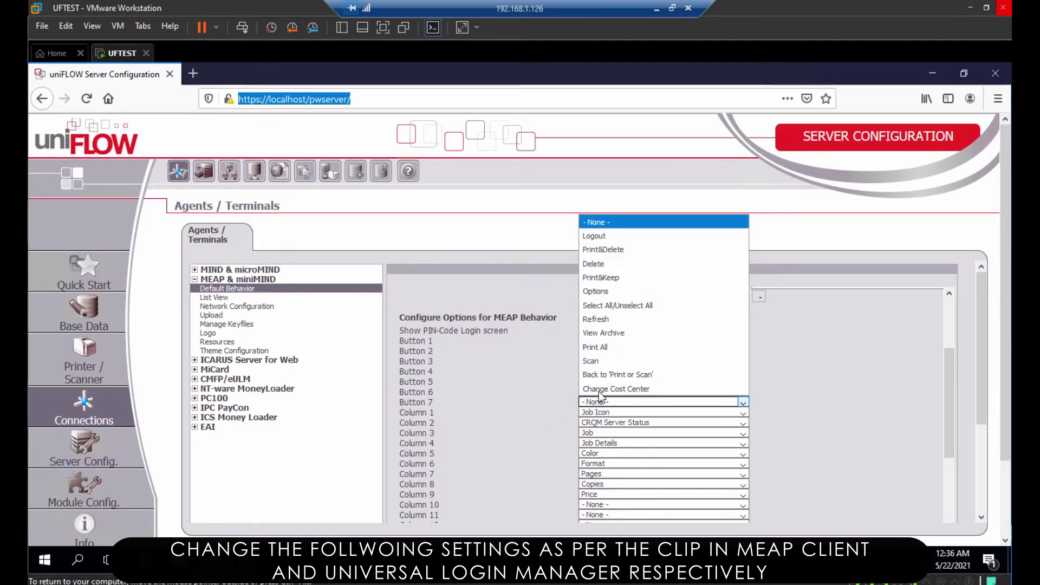
{"action": "left_click", "coordinate": [600, 390]}
Adjust further MEAP Client button settings and collapse the option list
{"action": "left_click", "coordinate": [601, 402]}
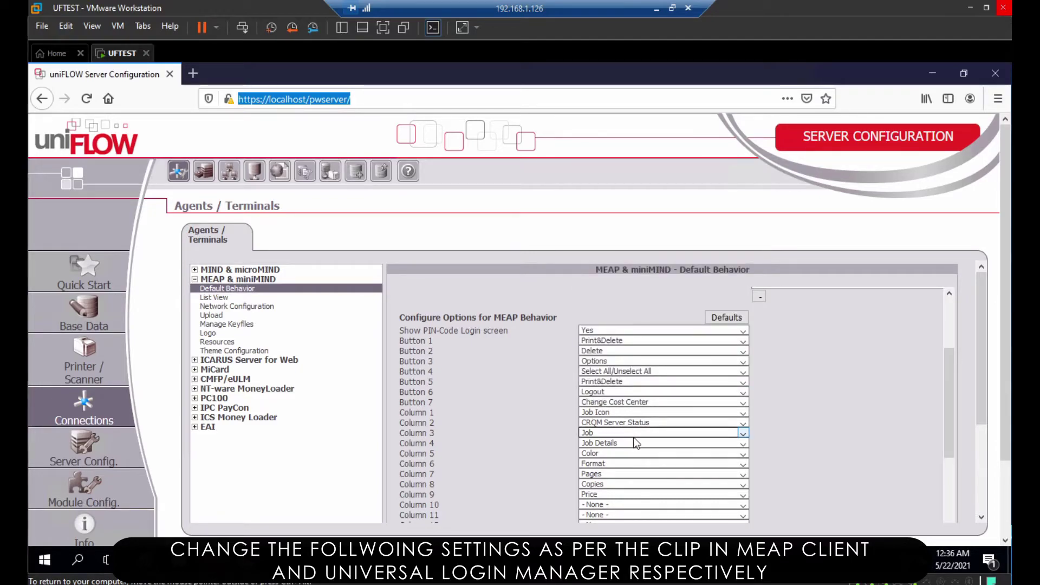
{"action": "left_click", "coordinate": [611, 411]}
{"action": "left_click", "coordinate": [605, 362]}
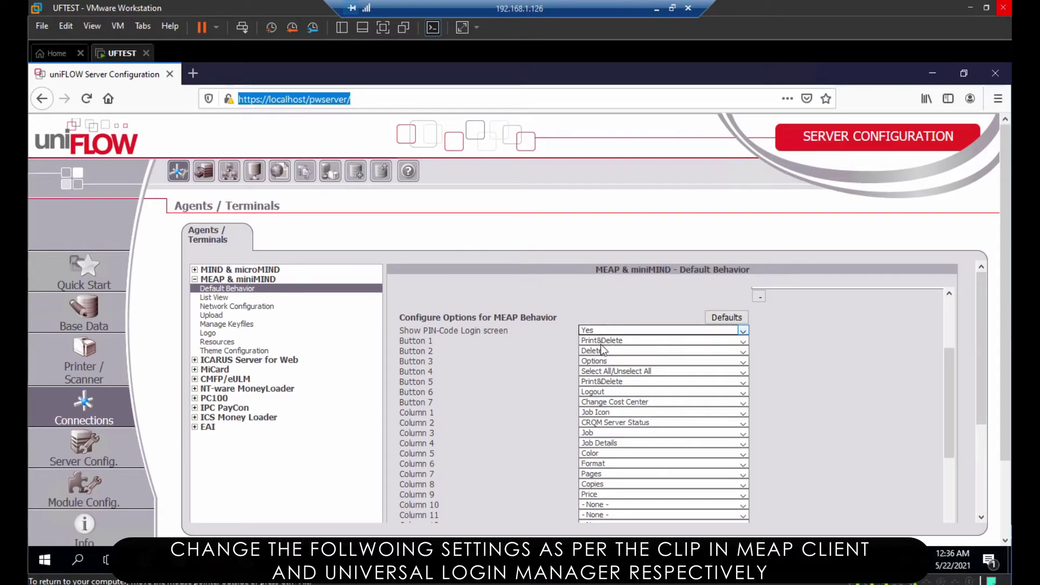
{"action": "left_click", "coordinate": [606, 382]}
{"action": "left_click", "coordinate": [604, 392]}
{"action": "left_click", "coordinate": [604, 402]}
{"action": "left_click", "coordinate": [603, 412]}
{"action": "left_click", "coordinate": [631, 443]}
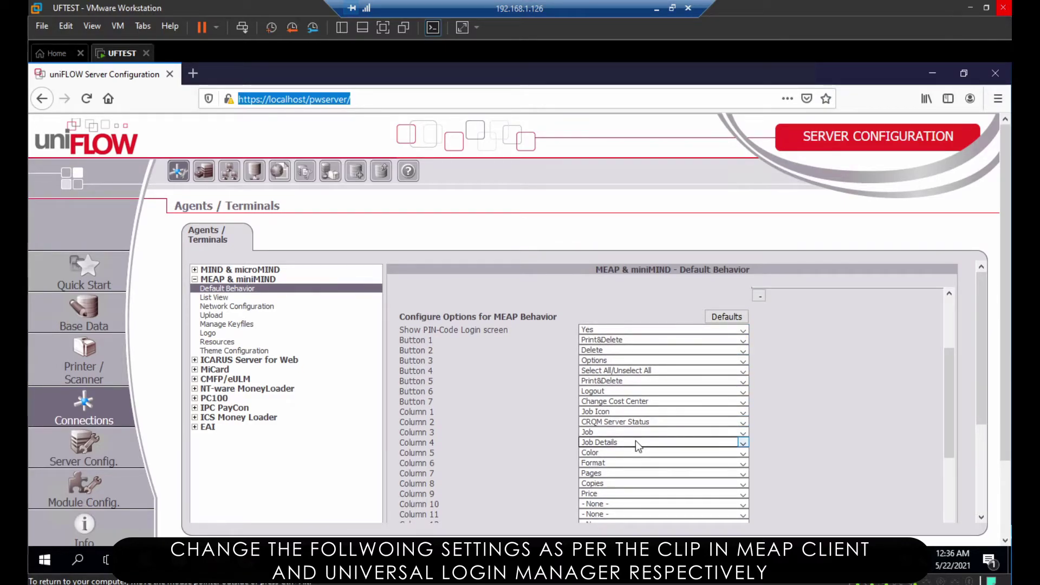
{"action": "left_click_drag", "start_coordinate": [949, 388], "coordinate": [968, 296]}
{"action": "left_click", "coordinate": [761, 408]}
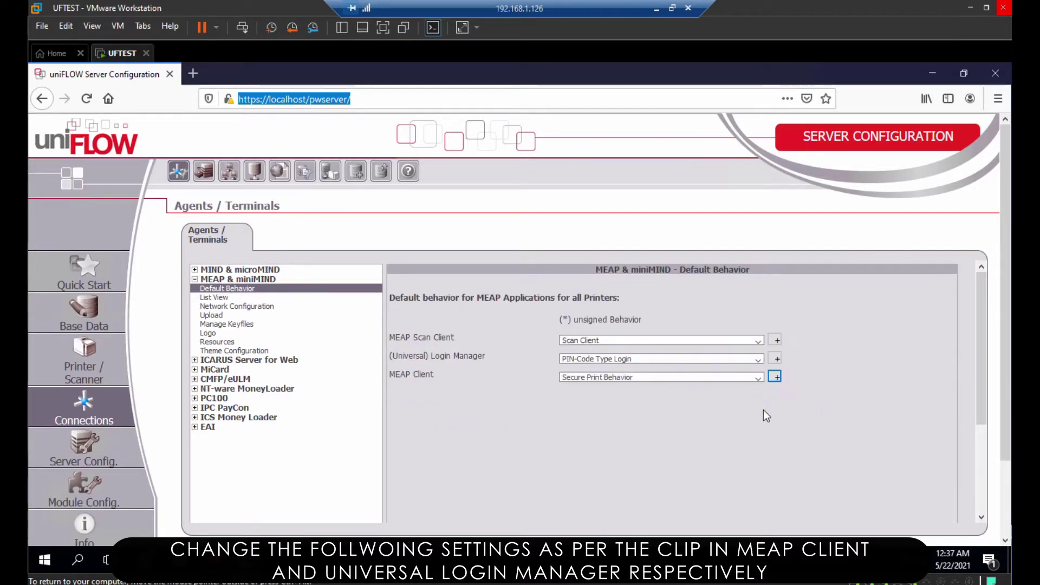
Set PIN-Code Type Login to Multi Level cost center selection and Change Cost Center without Logout to Yes
{"action": "left_click", "coordinate": [775, 360]}
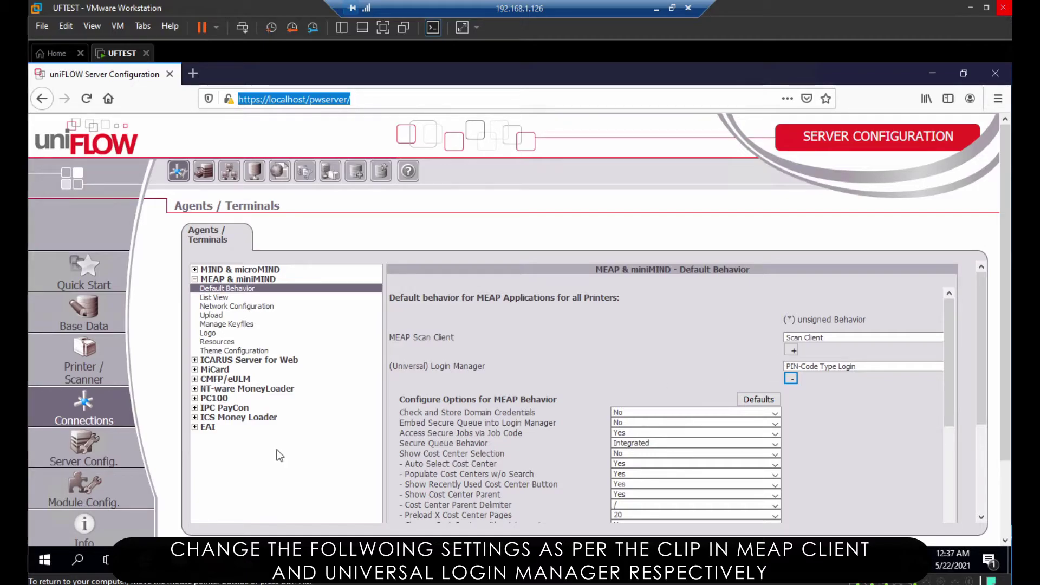
{"action": "left_click", "coordinate": [629, 455]}
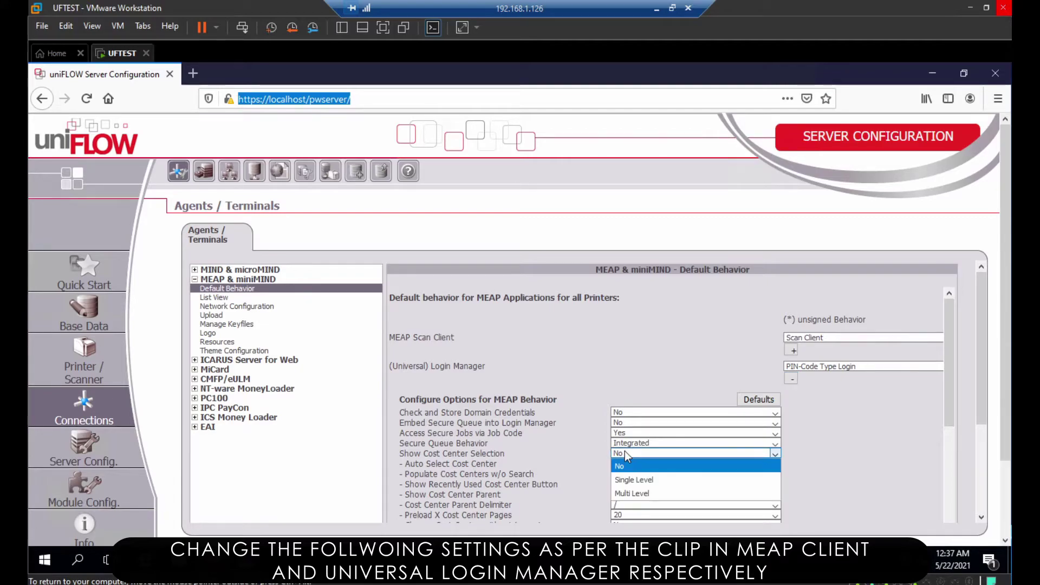
{"action": "left_click", "coordinate": [637, 494]}
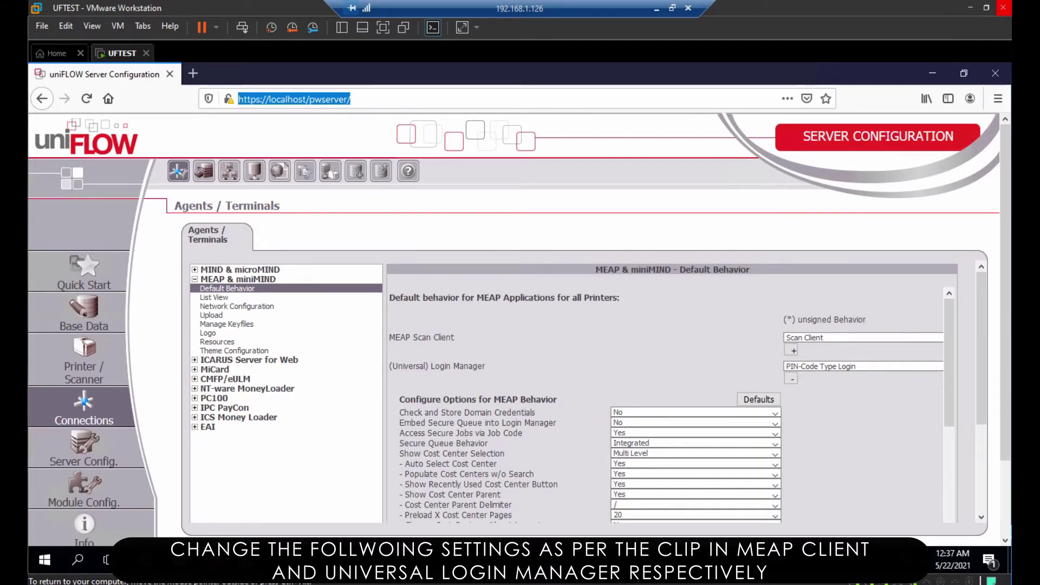
{"action": "left_click_drag", "start_coordinate": [947, 393], "coordinate": [956, 436]}
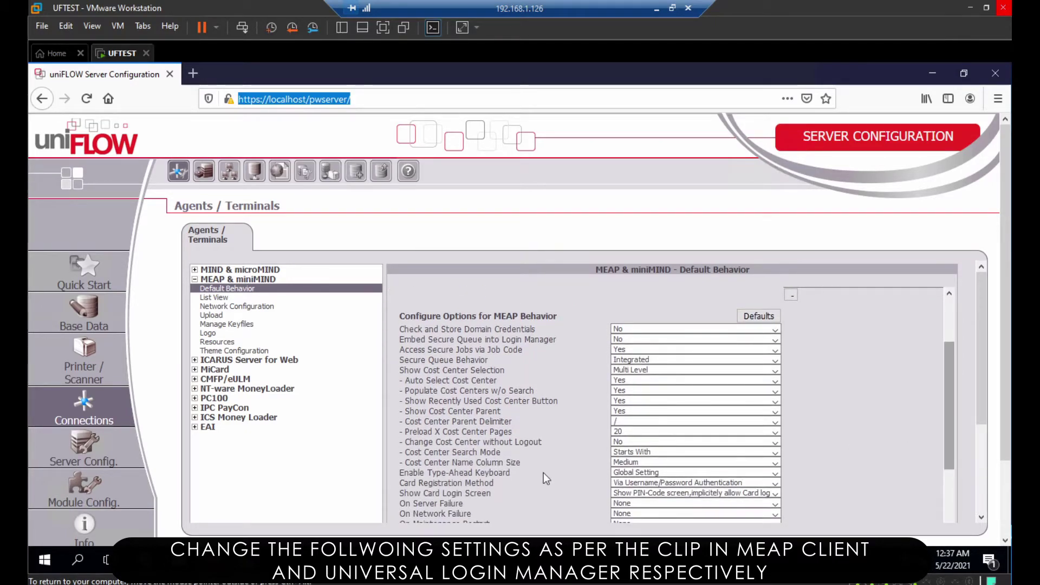
{"action": "left_click", "coordinate": [630, 442]}
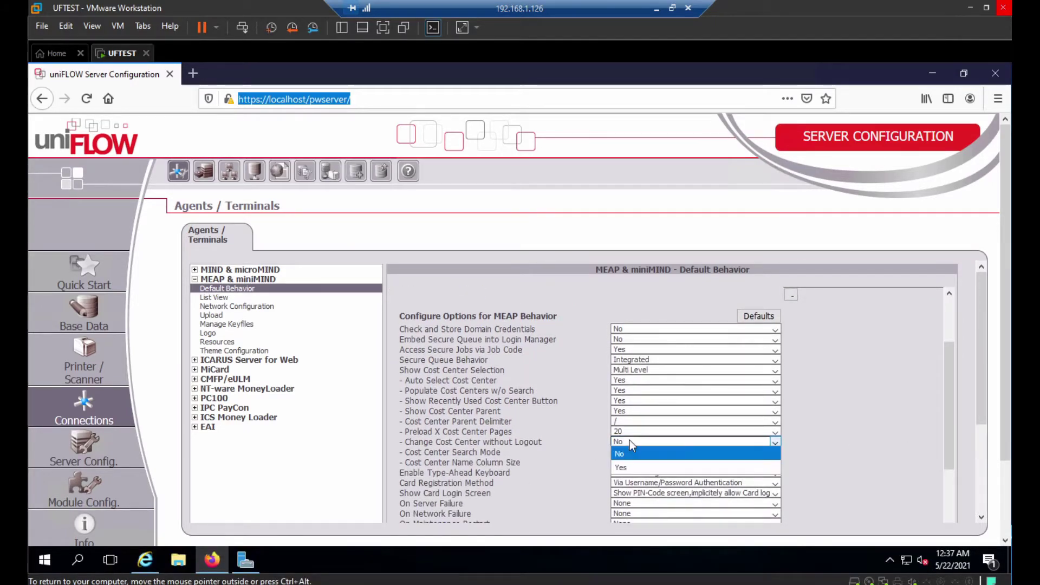
{"action": "left_click", "coordinate": [627, 469]}
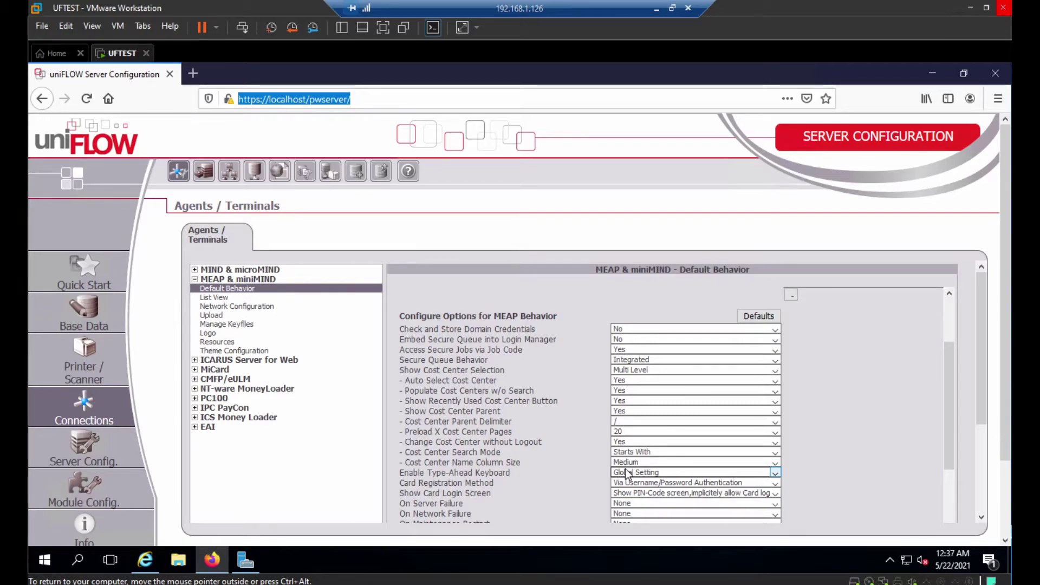
{"action": "left_click_drag", "start_coordinate": [952, 417], "coordinate": [949, 357]}
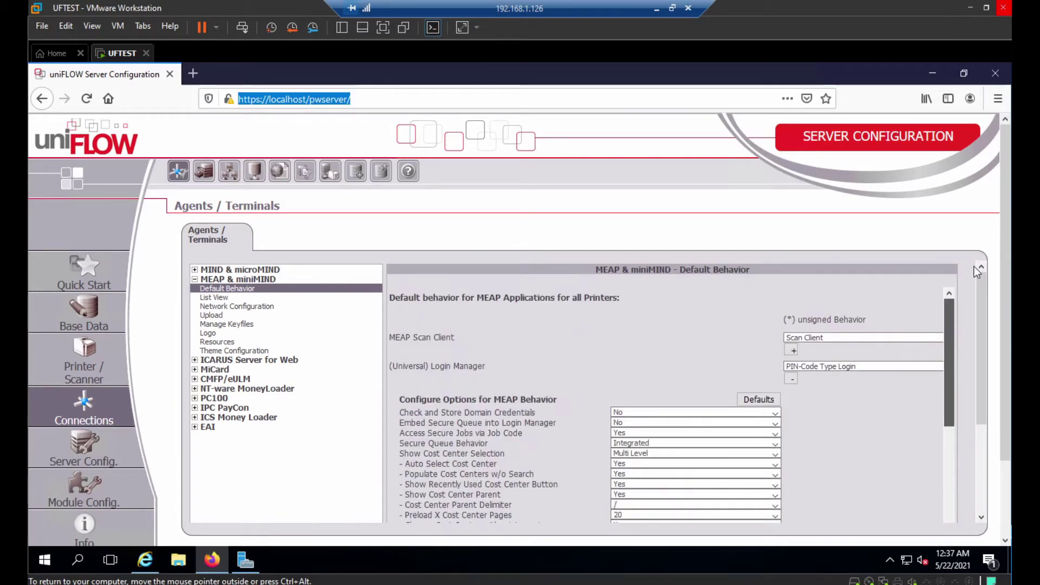
{"action": "left_click", "coordinate": [790, 379]}
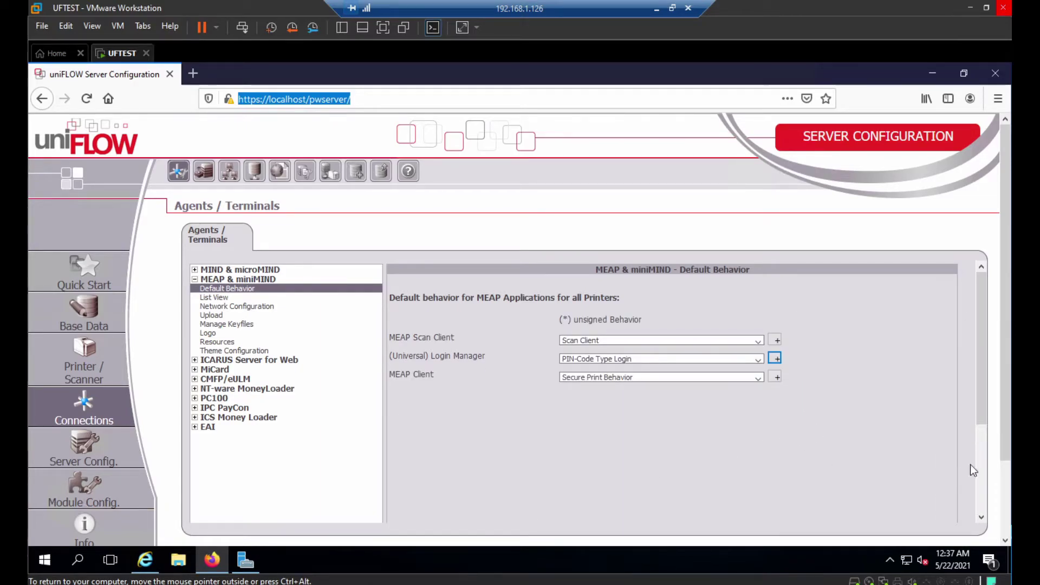
{"action": "left_click_drag", "start_coordinate": [976, 417], "coordinate": [980, 504]}
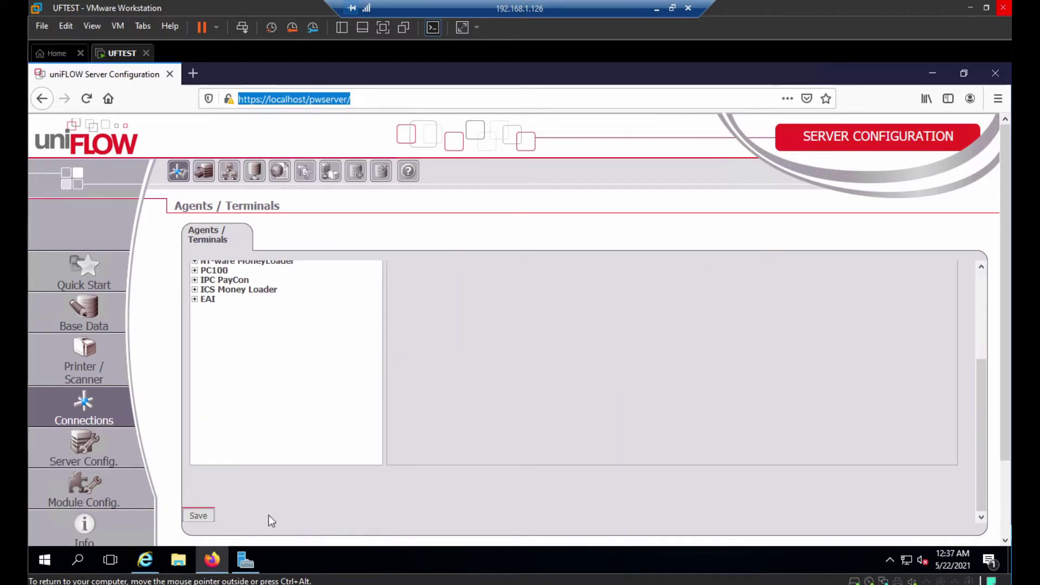
Save the MEAP default behavior settings and print Canon Test page to INPUT PRINTER
{"action": "left_click", "coordinate": [201, 517]}
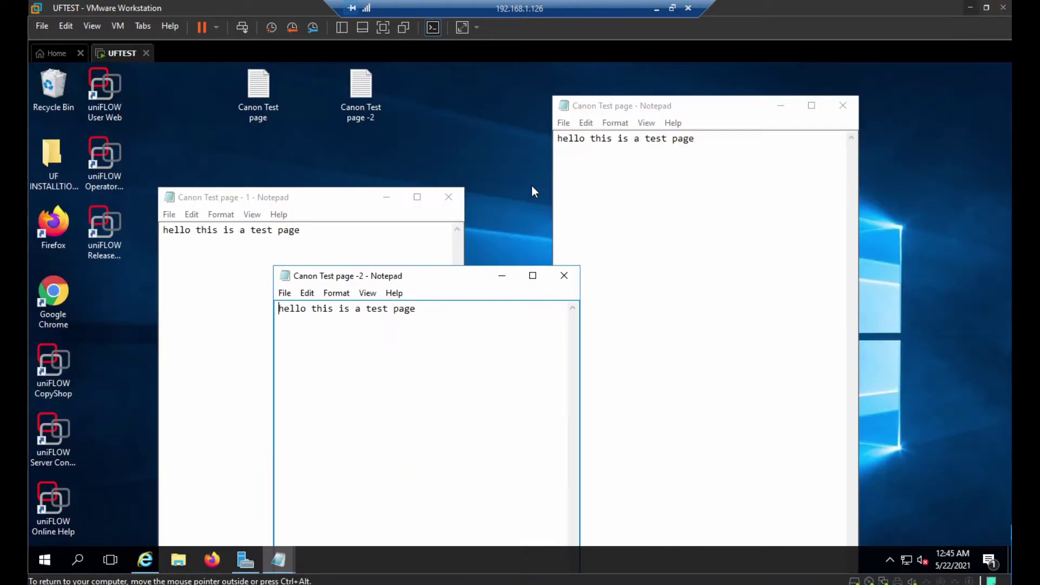
{"action": "left_click", "coordinate": [564, 139]}
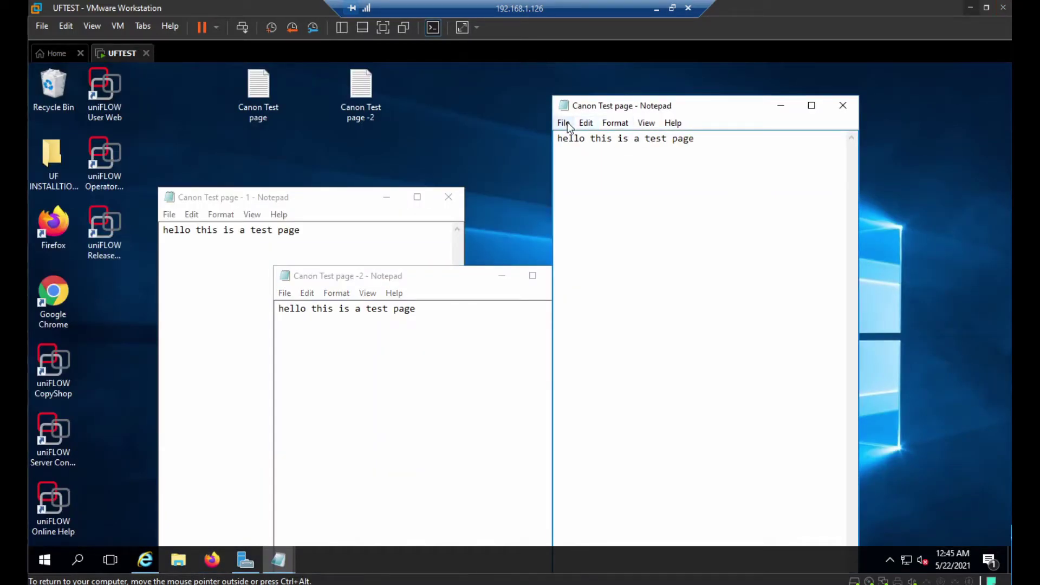
{"action": "left_click", "coordinate": [564, 122]}
{"action": "left_click", "coordinate": [595, 218]}
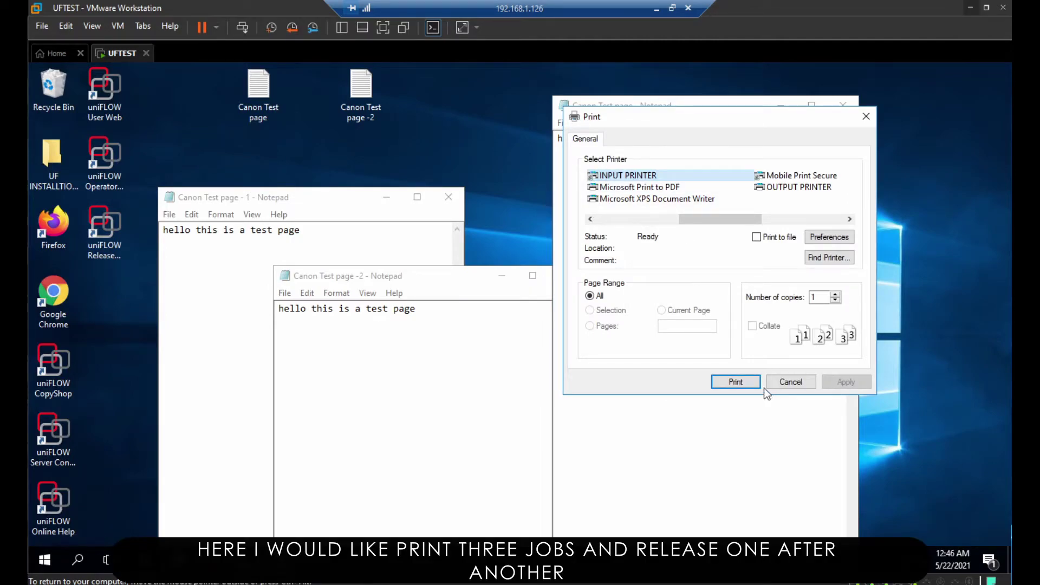
{"action": "left_click", "coordinate": [742, 380]}
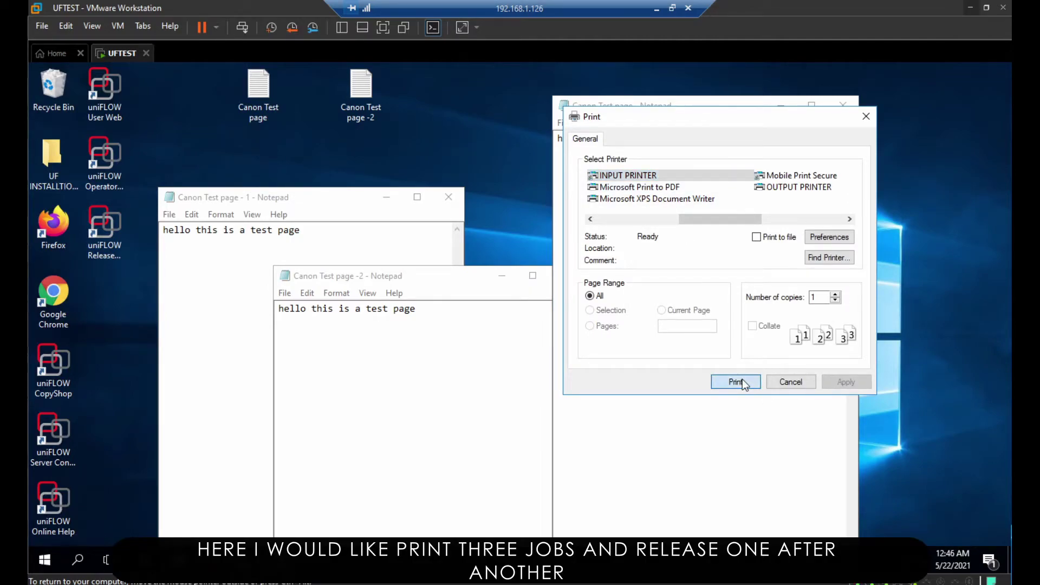
Set Canon Test page - 1 to A4 paper and print it to INPUT PRINTER
{"action": "left_click", "coordinate": [342, 220]}
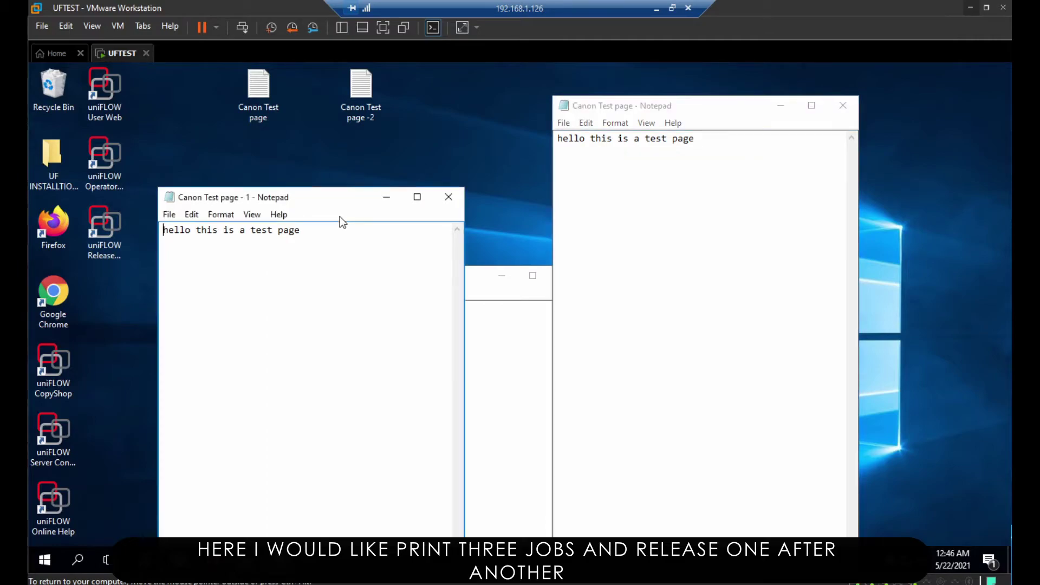
{"action": "left_click", "coordinate": [170, 215]}
{"action": "left_click", "coordinate": [201, 297]}
{"action": "left_click", "coordinate": [308, 278]}
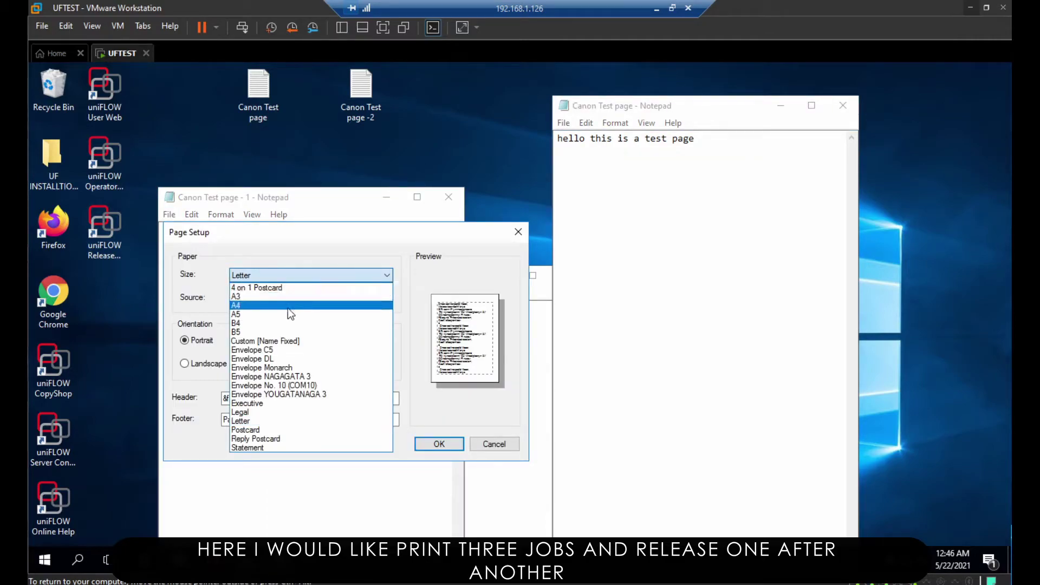
{"action": "left_click", "coordinate": [287, 306]}
{"action": "left_click", "coordinate": [436, 444]}
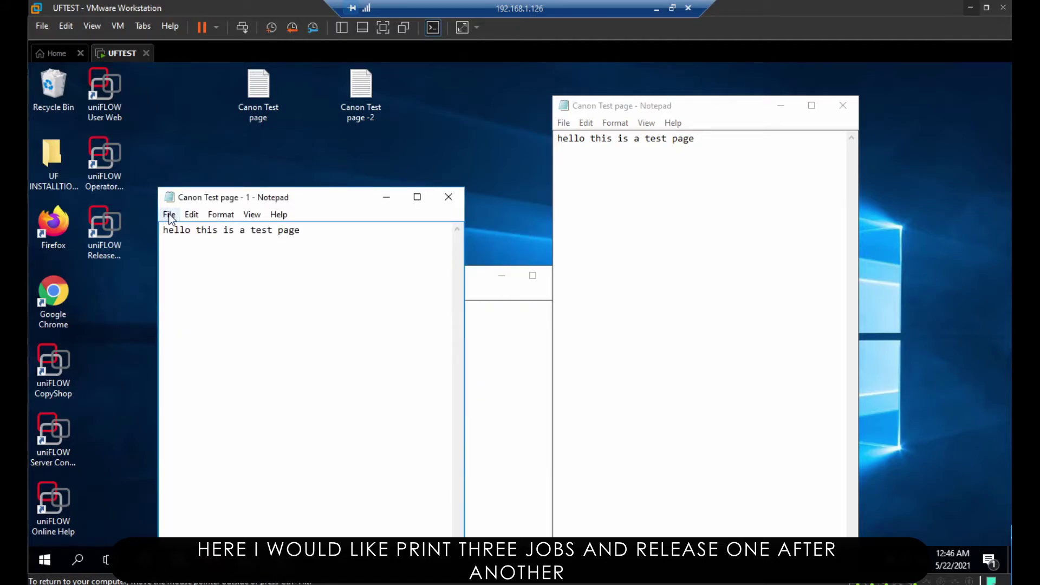
{"action": "left_click", "coordinate": [169, 216]}
{"action": "left_click", "coordinate": [201, 308]}
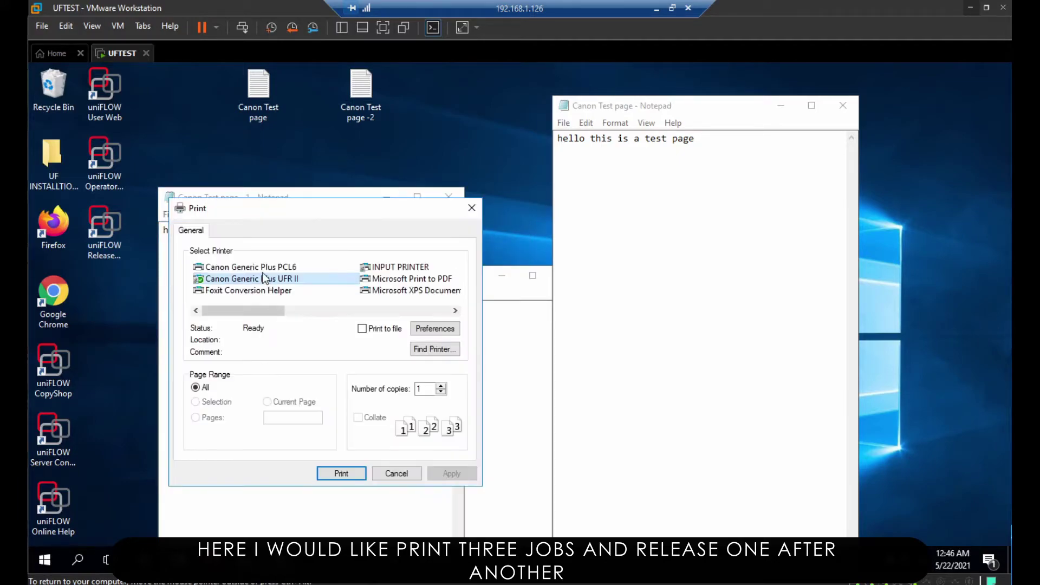
{"action": "left_click", "coordinate": [414, 267]}
{"action": "left_click", "coordinate": [341, 473]}
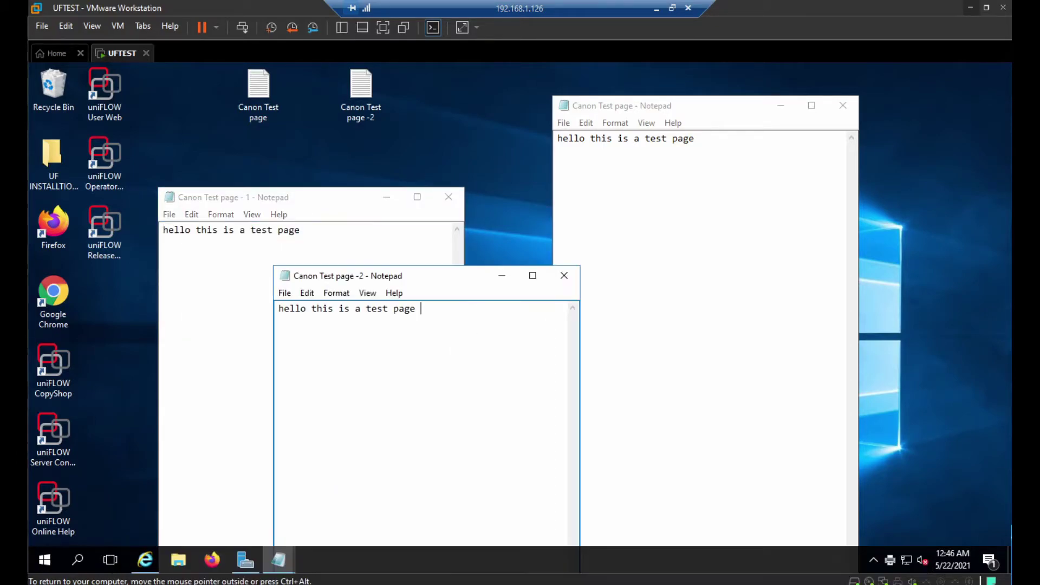
Set Canon Test page -2 to A4 paper and print it to INPUT PRINTER
{"action": "left_click", "coordinate": [288, 293]}
{"action": "left_click", "coordinate": [324, 373]}
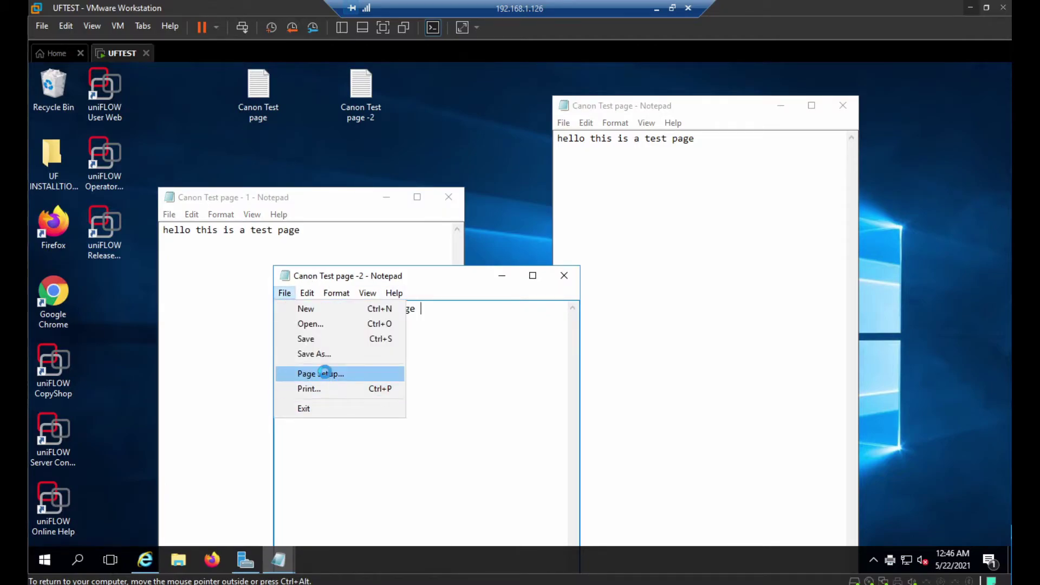
{"action": "left_click", "coordinate": [357, 352]}
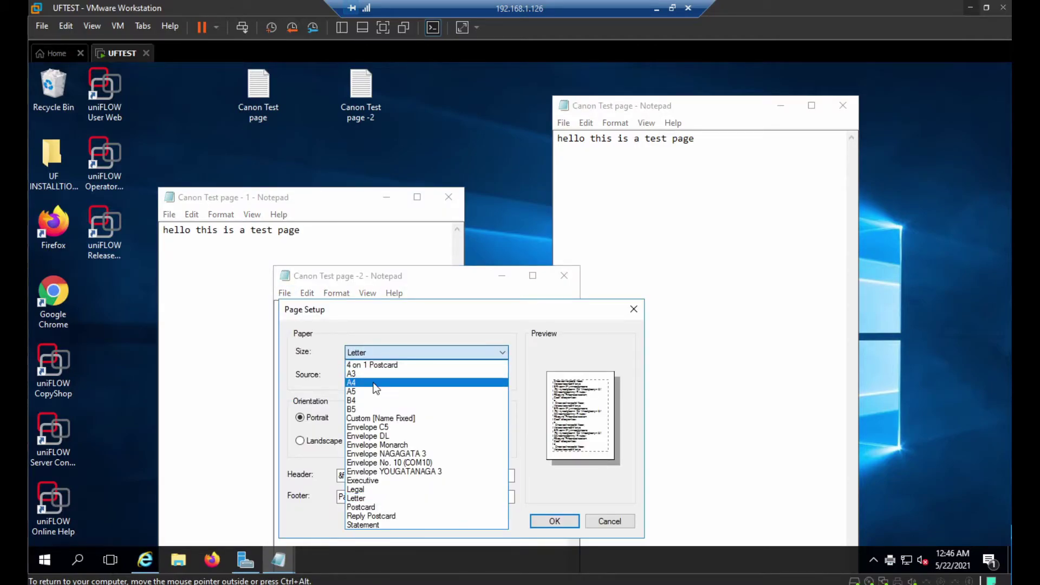
{"action": "left_click", "coordinate": [401, 382]}
{"action": "left_click", "coordinate": [554, 522]}
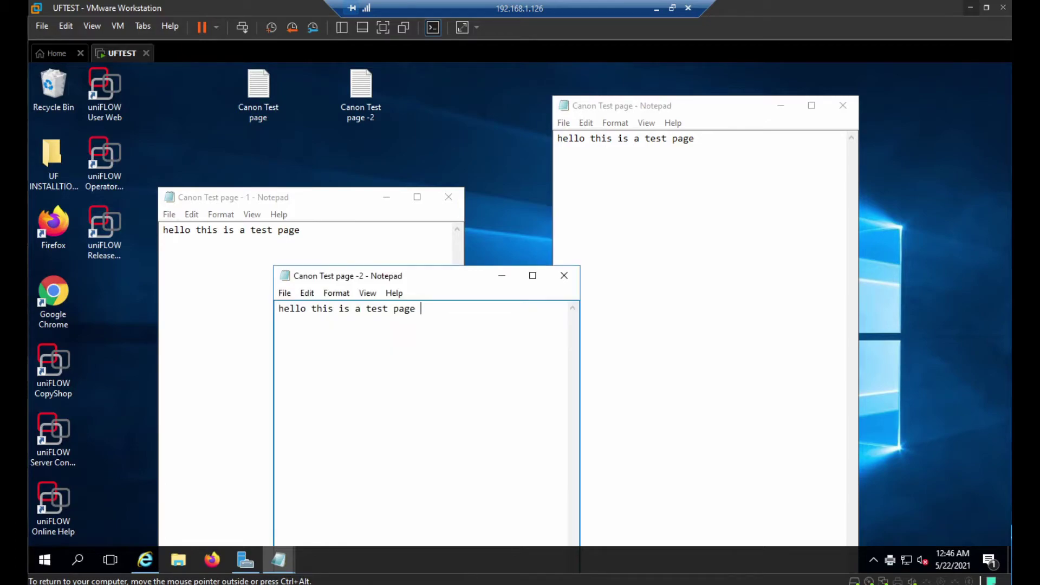
{"action": "left_click", "coordinate": [284, 293]}
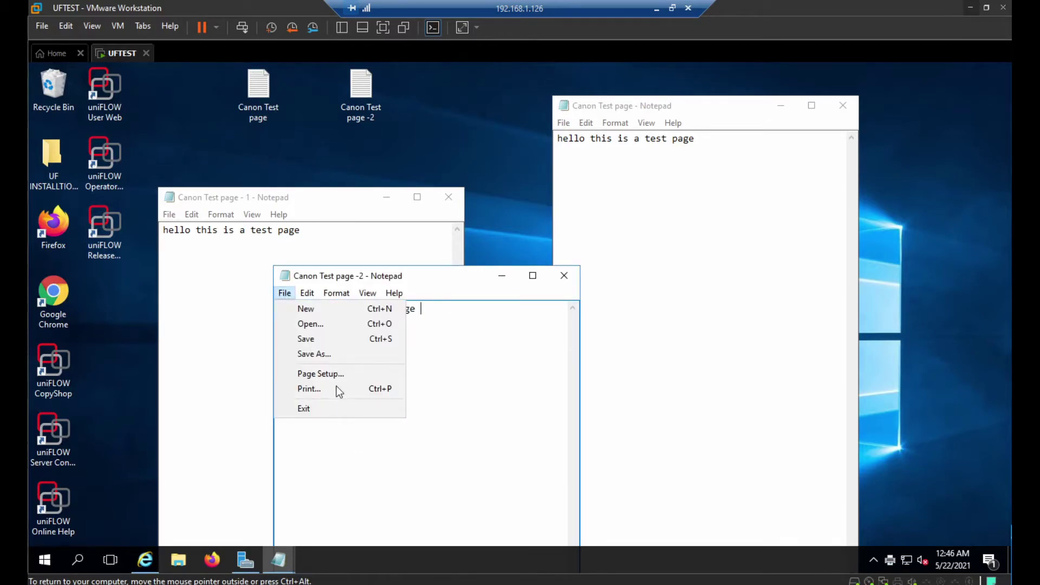
{"action": "left_click", "coordinate": [334, 389]}
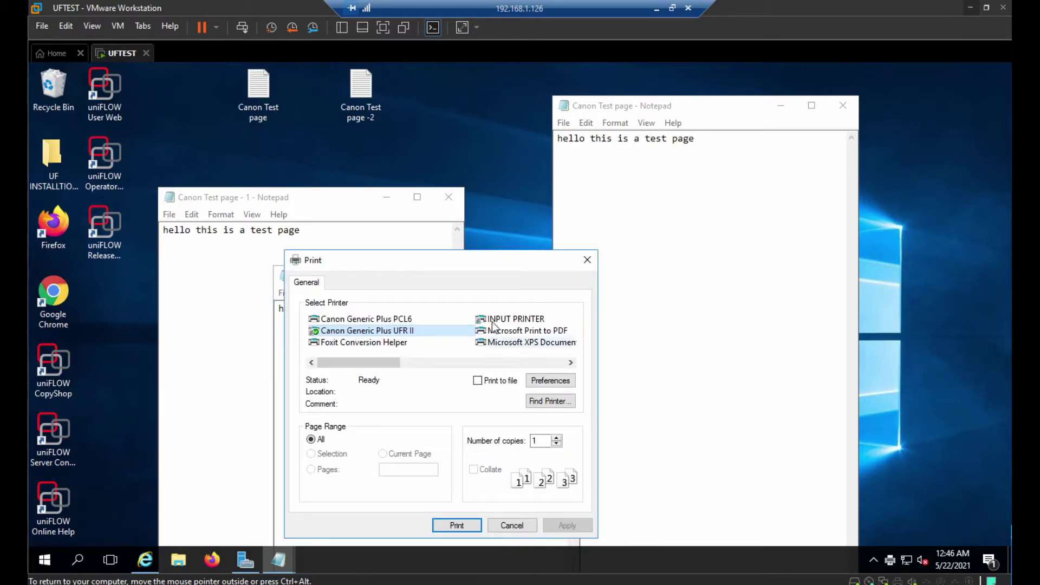
{"action": "left_click", "coordinate": [512, 319]}
{"action": "left_click", "coordinate": [560, 525]}
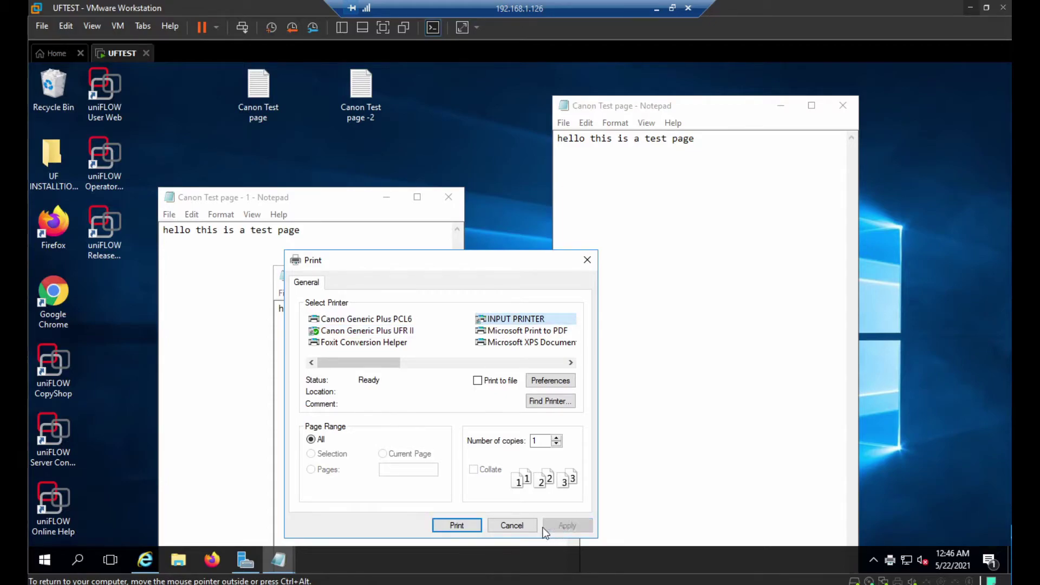
{"action": "left_click", "coordinate": [457, 526]}
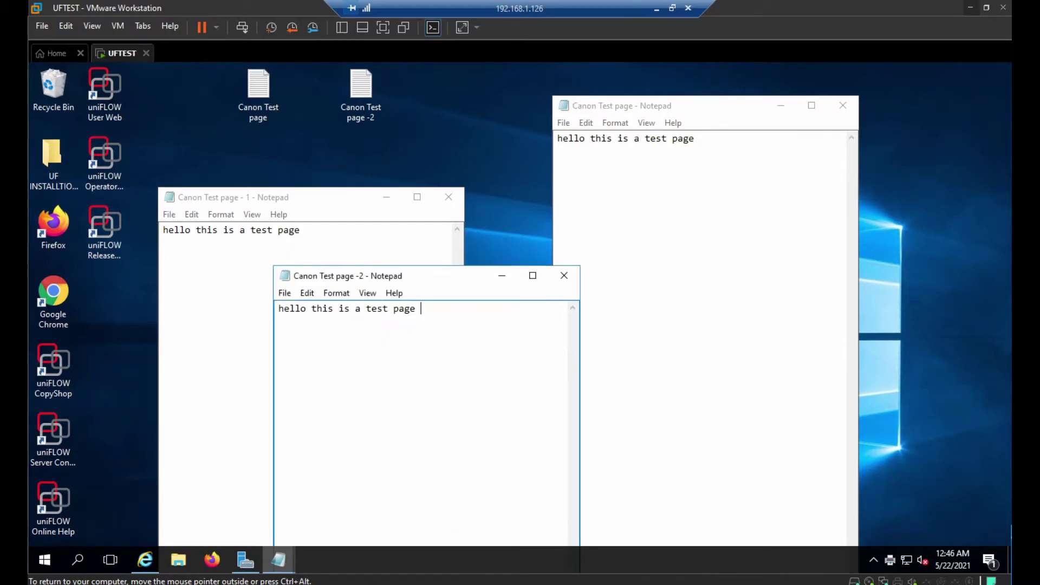
Minimize all three Canon Test page Notepad windows
{"action": "left_click", "coordinate": [499, 275]}
{"action": "left_click", "coordinate": [387, 200]}
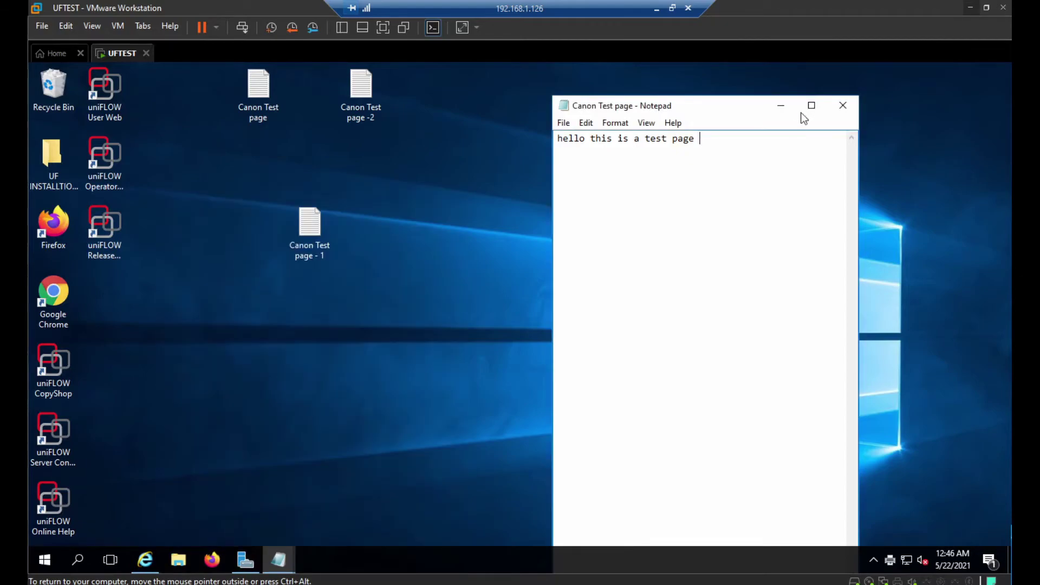
{"action": "left_click", "coordinate": [781, 105]}
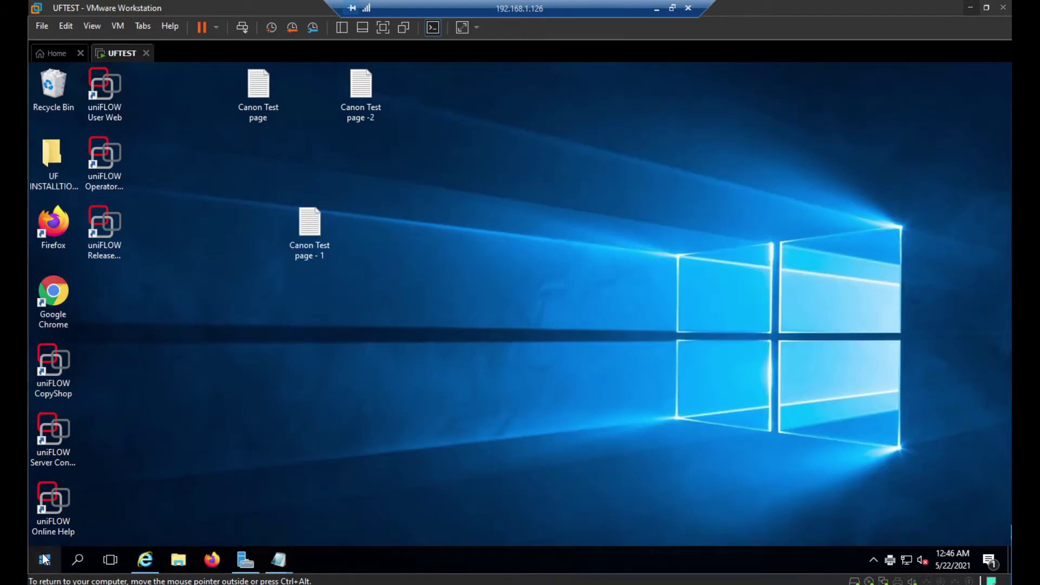
Launch Canon Remote Operation Viewer, connect to 192.168.1.135 and log in with the user PIN
{"action": "left_click", "coordinate": [44, 559]}
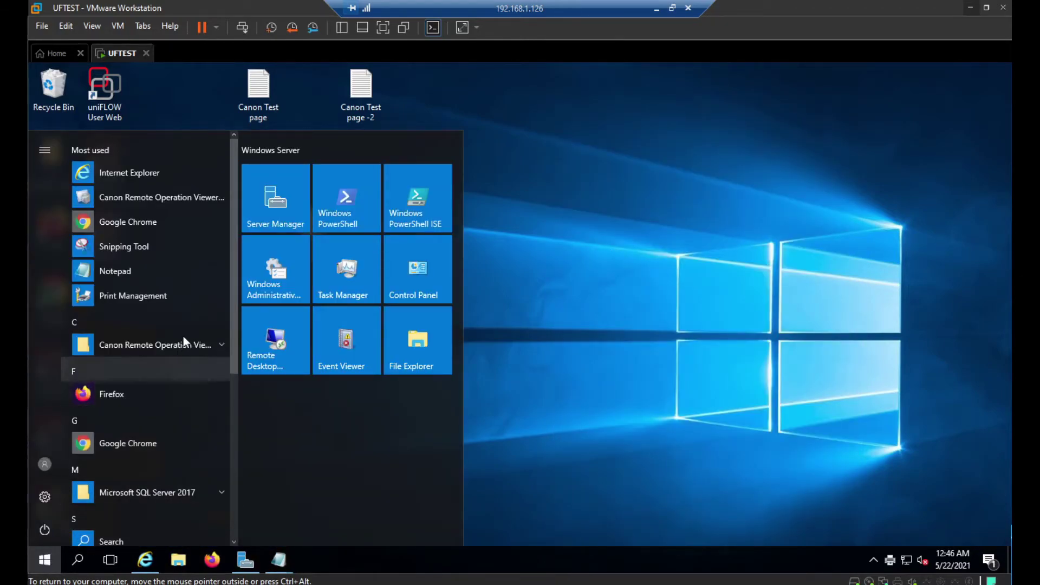
{"action": "left_click", "coordinate": [184, 337]}
{"action": "left_click", "coordinate": [174, 367]}
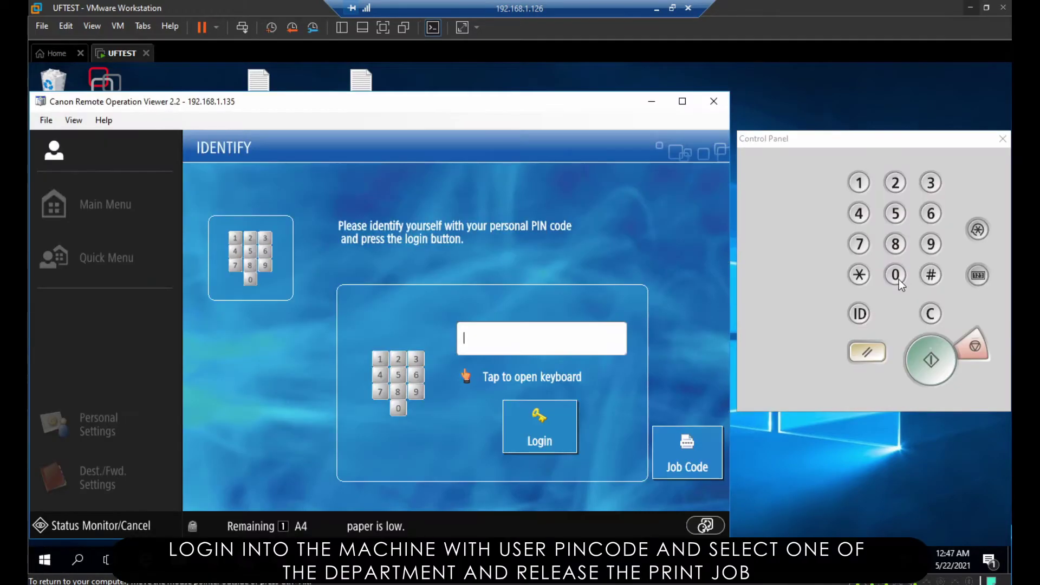
{"action": "left_click", "coordinate": [899, 280]}
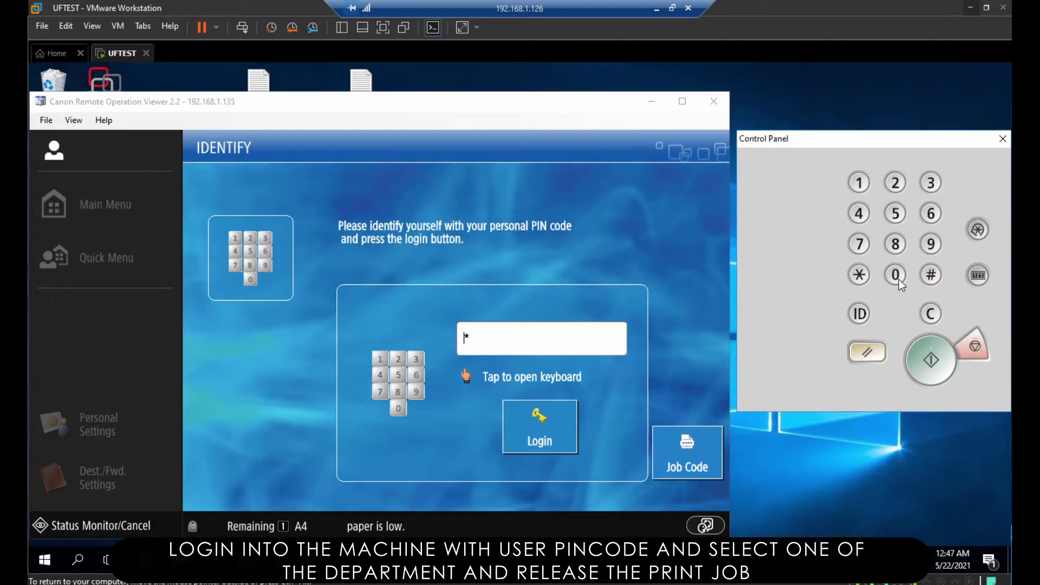
{"action": "left_click", "coordinate": [899, 279]}
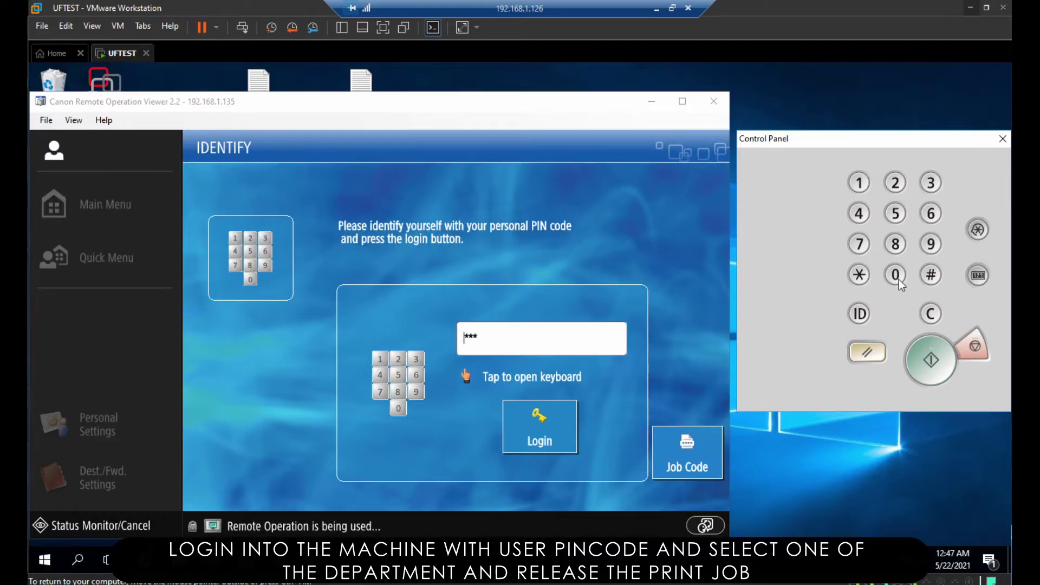
{"action": "left_click", "coordinate": [561, 440]}
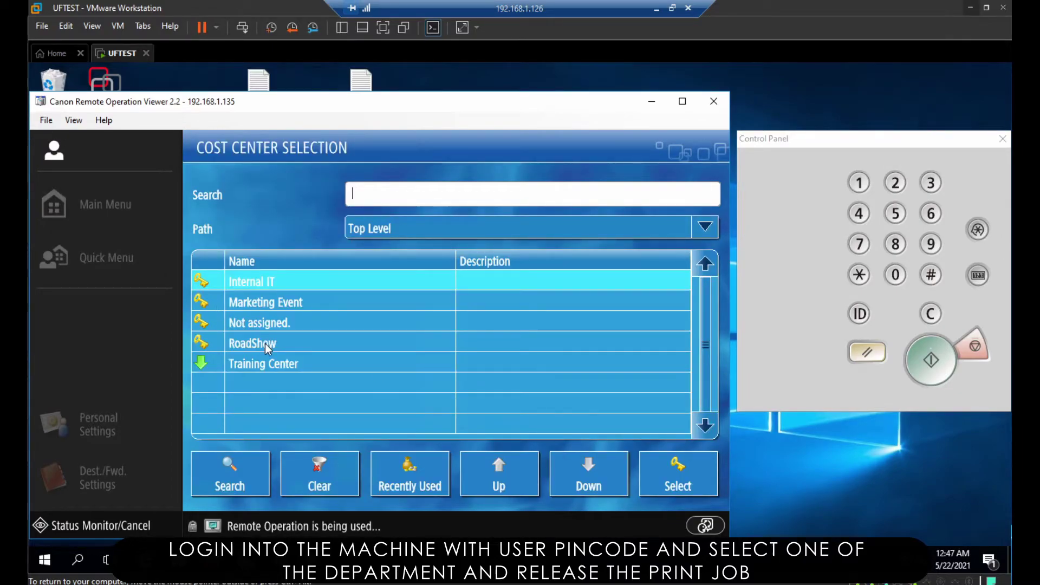
Select the RoadShow cost center and release Canon Test page from Secure Print with Print + Delete
{"action": "left_click", "coordinate": [265, 344]}
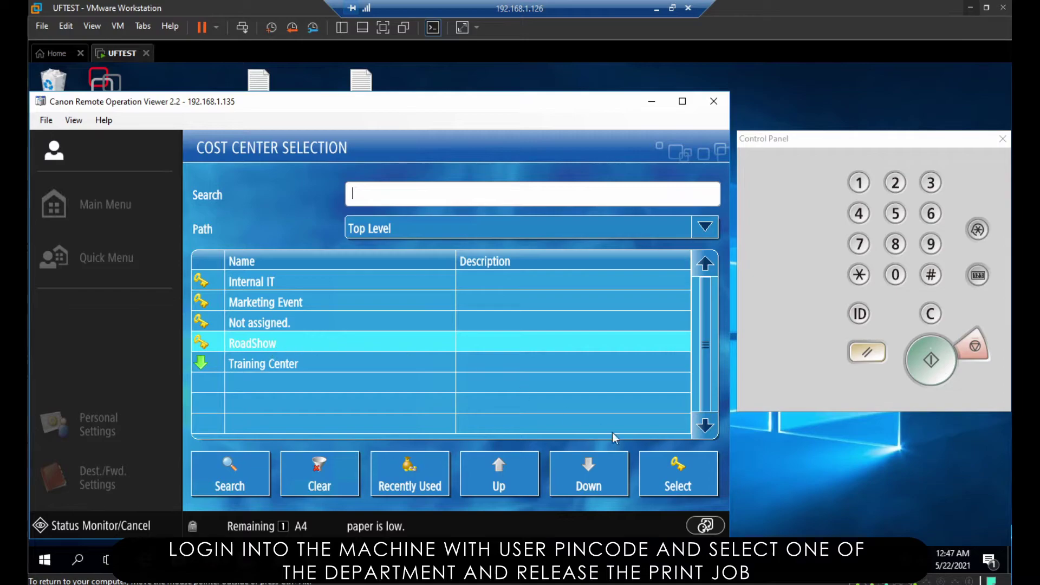
{"action": "left_click", "coordinate": [678, 482]}
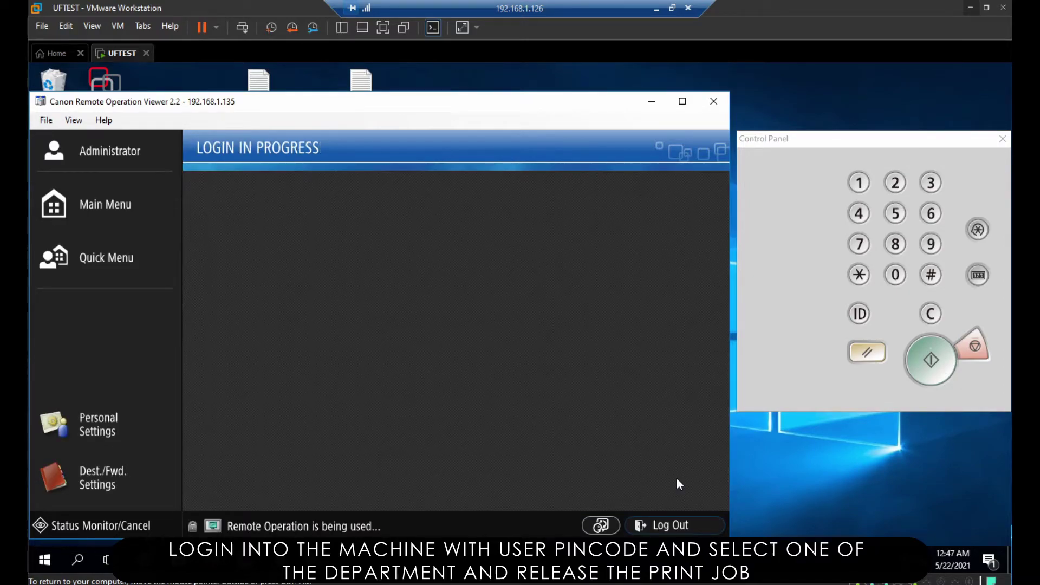
{"action": "left_click", "coordinate": [514, 342]}
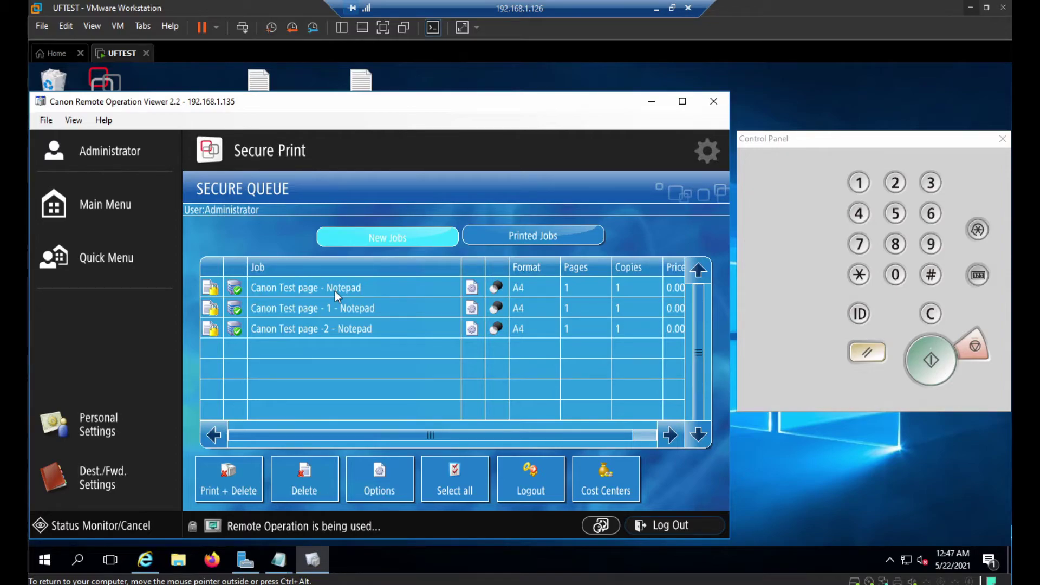
{"action": "left_click", "coordinate": [335, 291]}
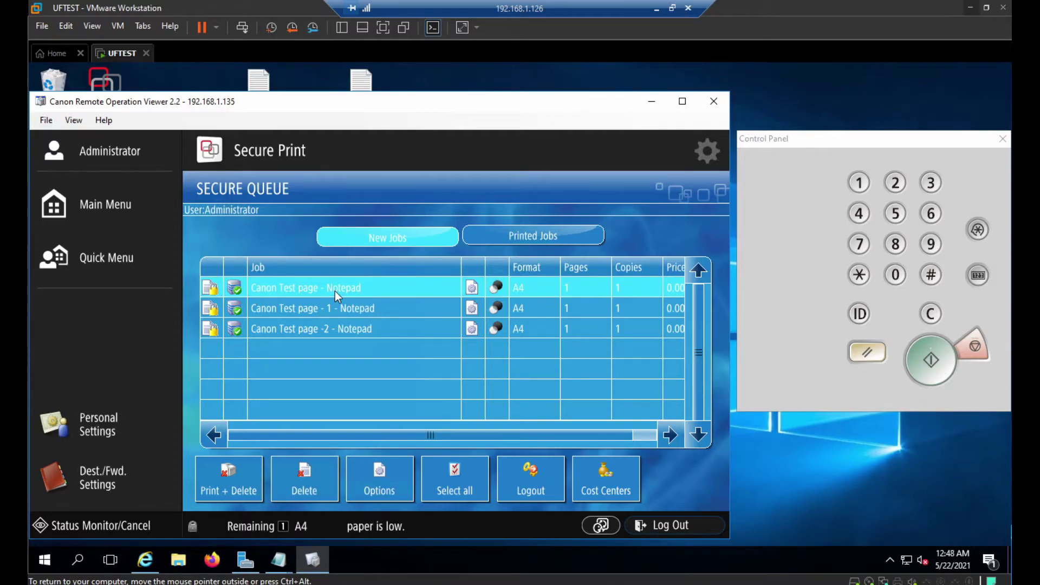
{"action": "left_click", "coordinate": [220, 486]}
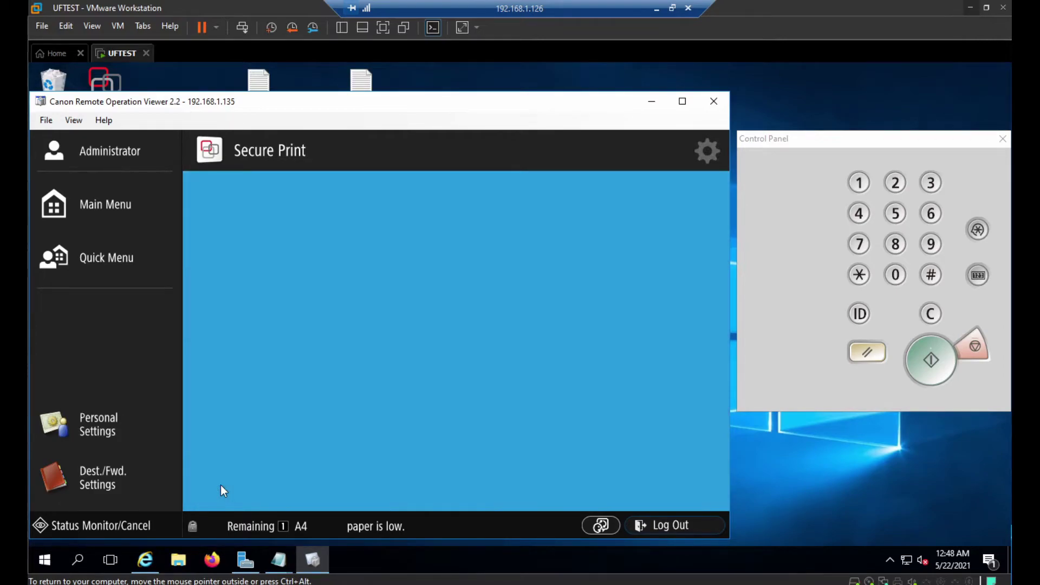
Switch the cost center to Internal IT and release Canon Test page - 1 with Print + Delete
{"action": "left_click", "coordinate": [616, 477]}
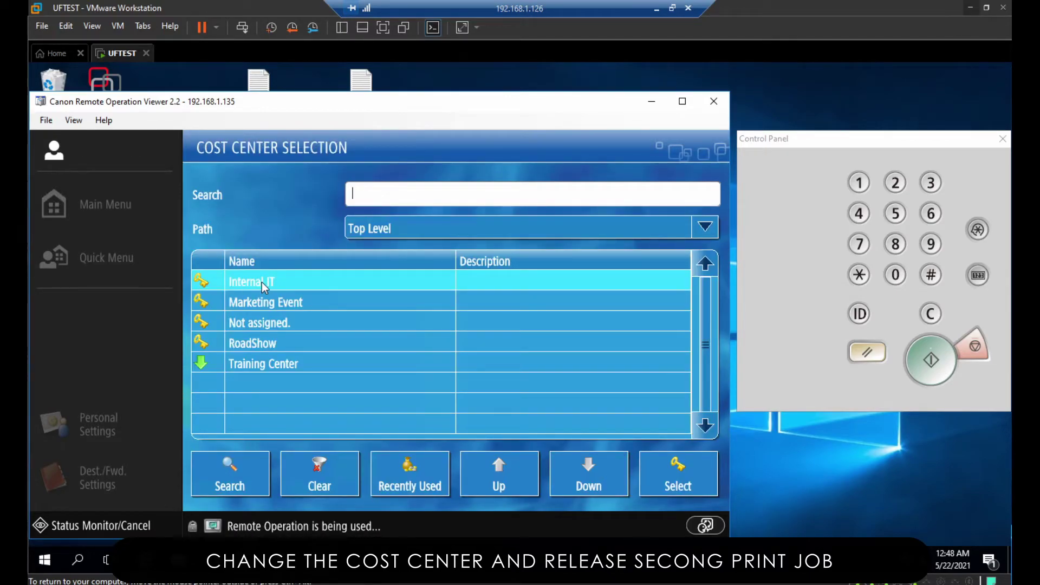
{"action": "left_click", "coordinate": [662, 474]}
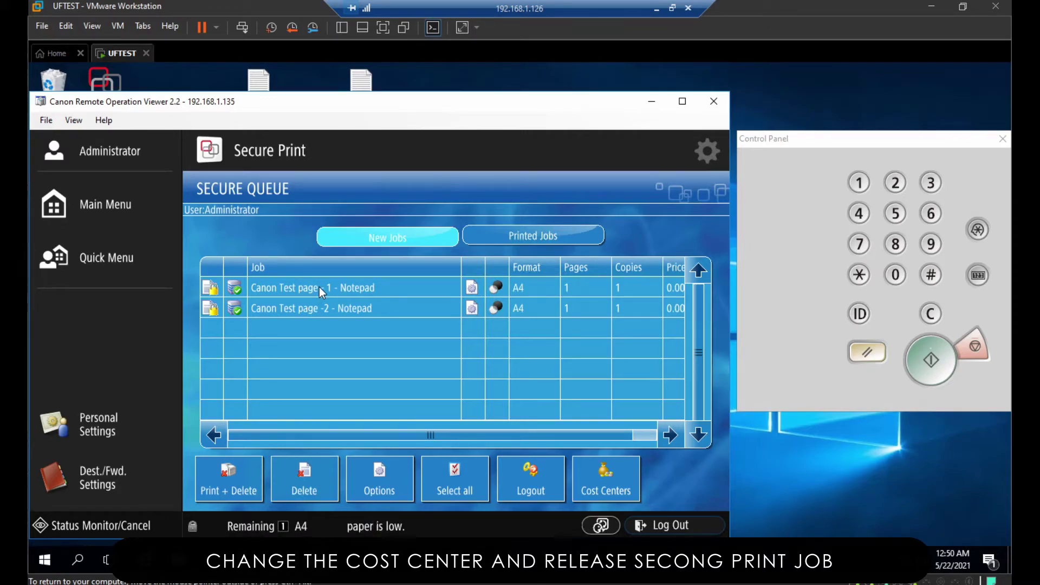
{"action": "left_click", "coordinate": [320, 288]}
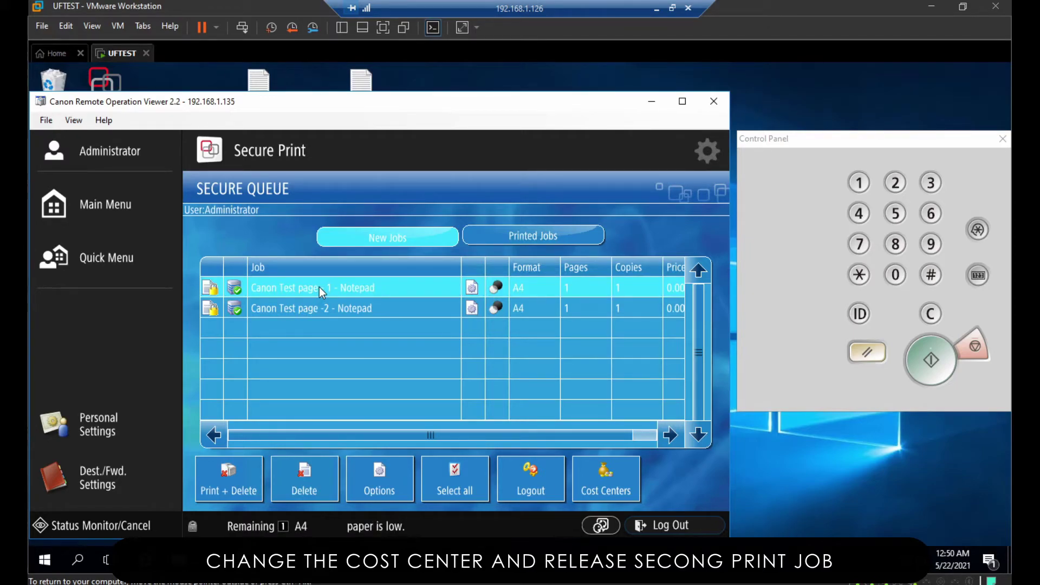
{"action": "left_click", "coordinate": [229, 483]}
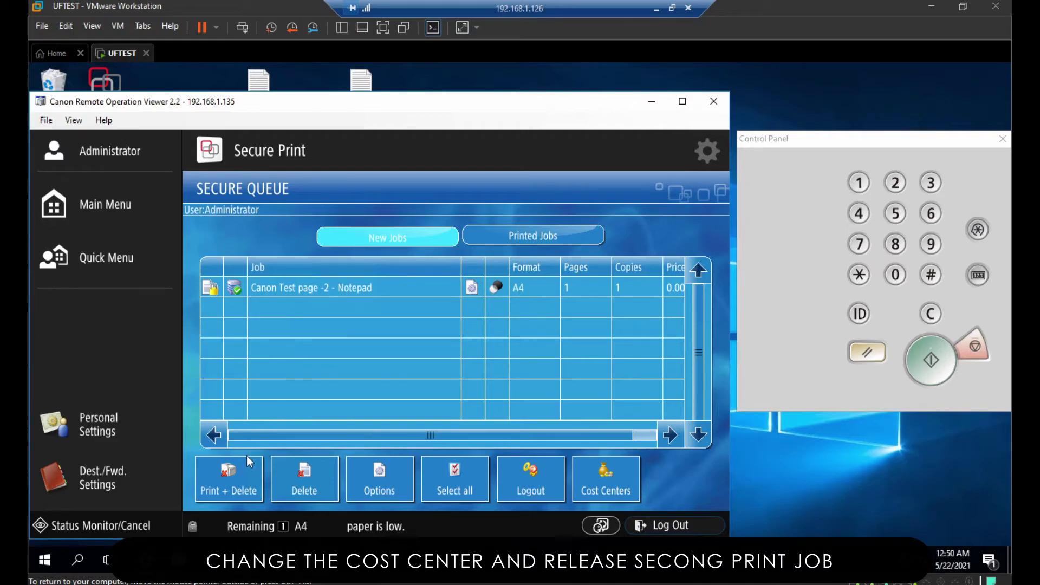
{"action": "left_click", "coordinate": [613, 486]}
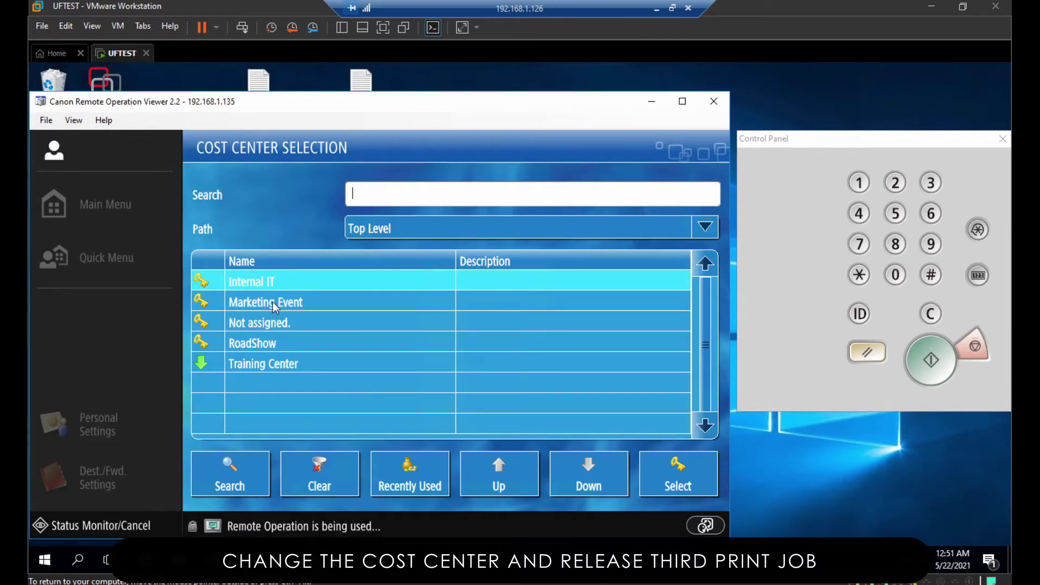
Select the Marketing Event cost center and release Canon Test page -2 with Print + Delete
{"action": "left_click", "coordinate": [272, 301]}
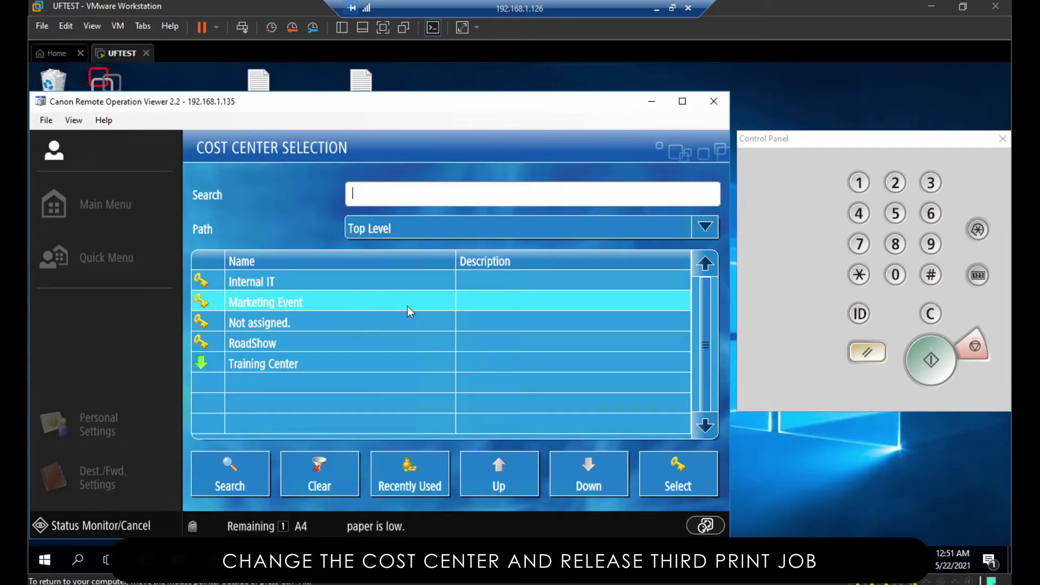
{"action": "left_click", "coordinate": [685, 477]}
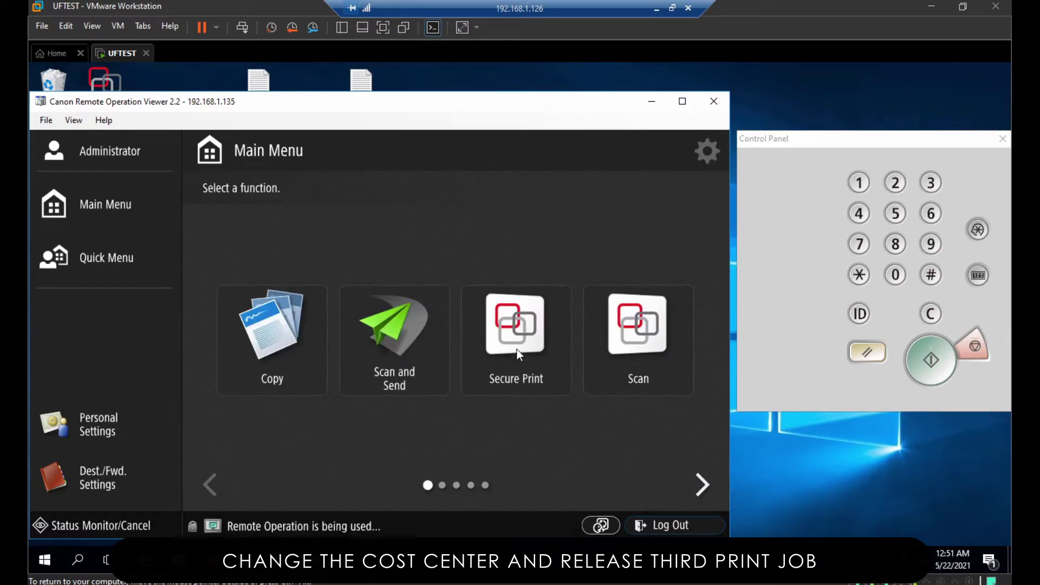
{"action": "left_click", "coordinate": [517, 349]}
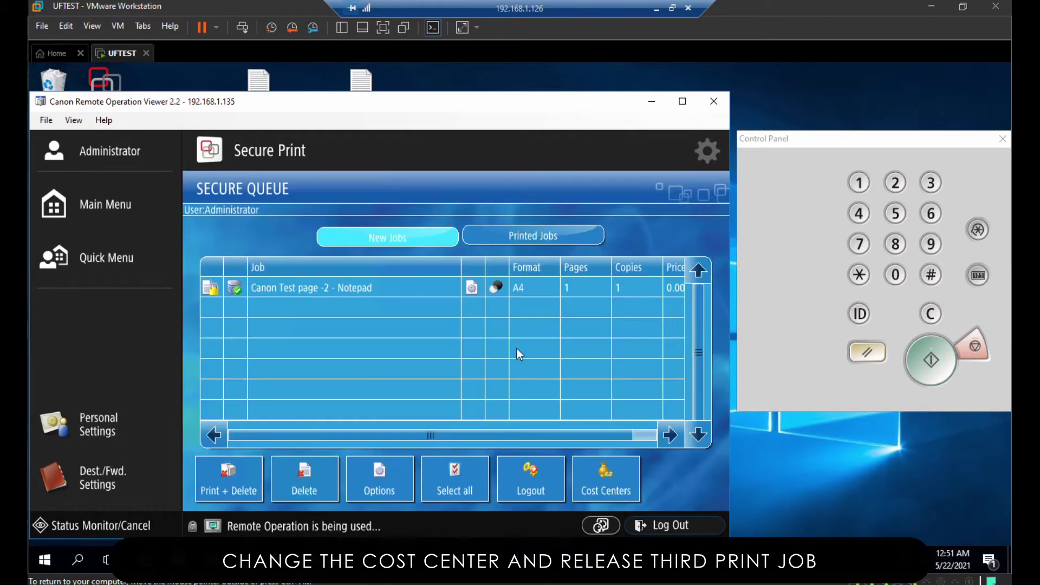
{"action": "left_click", "coordinate": [356, 290]}
{"action": "left_click", "coordinate": [226, 492]}
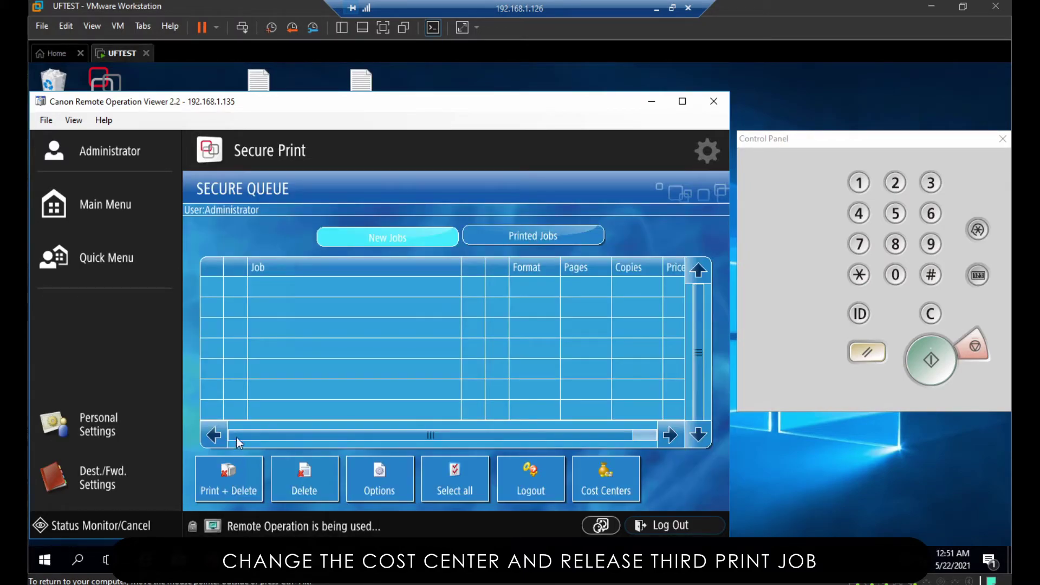
{"action": "left_click", "coordinate": [120, 213]}
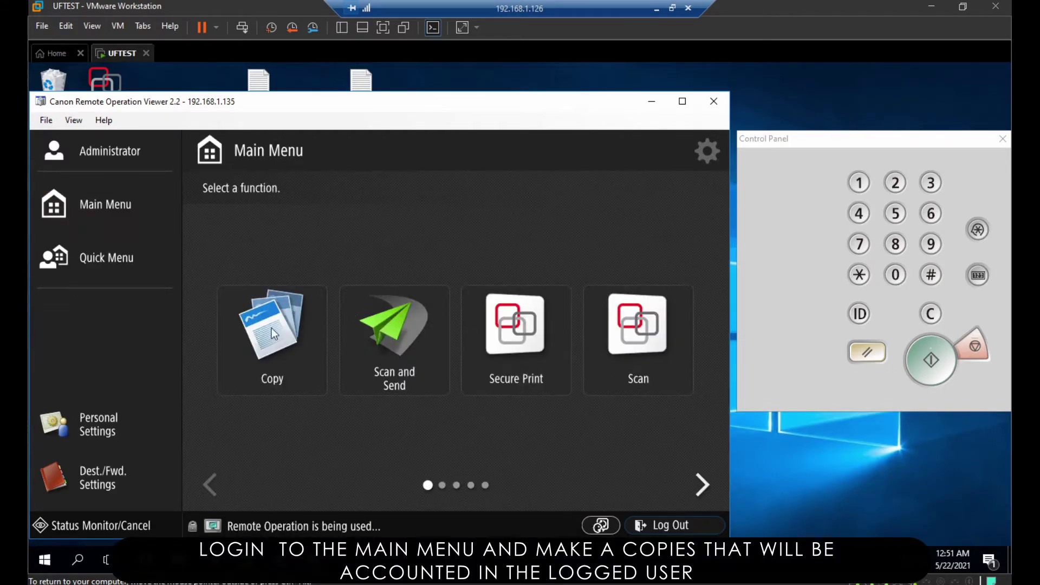
Open Copy, then log out of the device back to PIN identification
{"action": "left_click", "coordinate": [272, 328]}
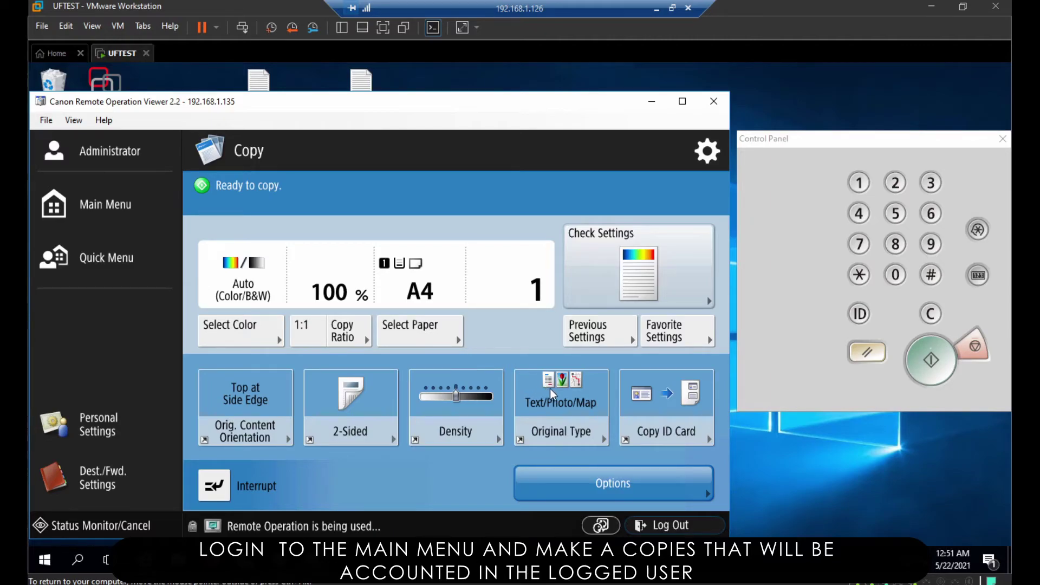
{"action": "left_click", "coordinate": [677, 530]}
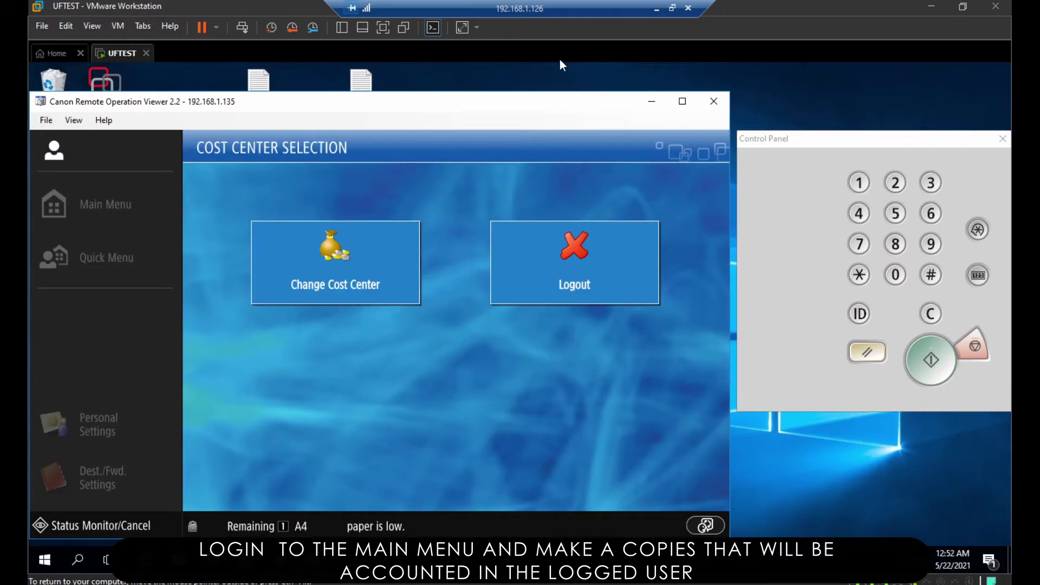
{"action": "left_click", "coordinate": [600, 258]}
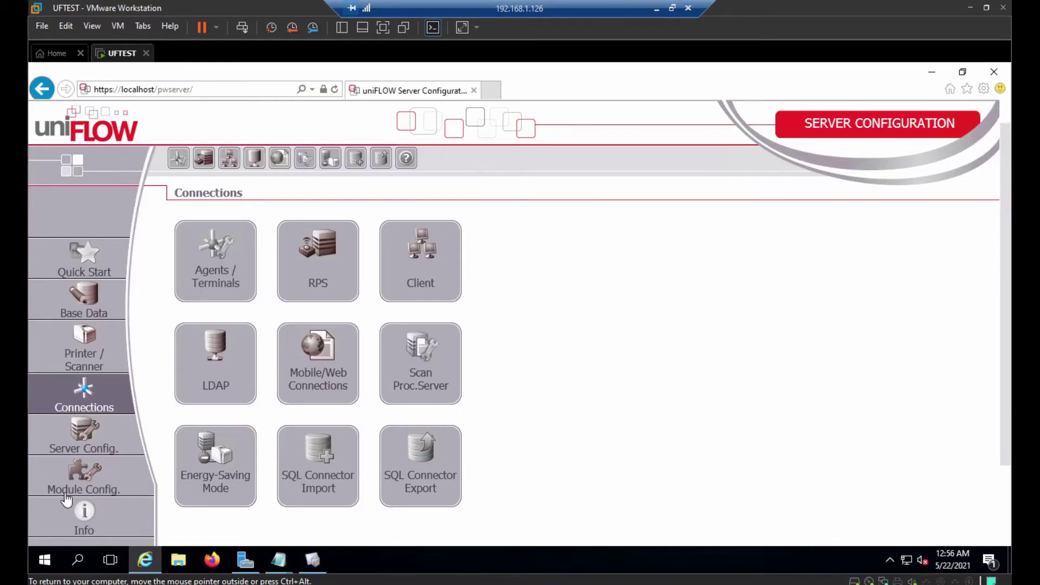
Change Show Cost Center Selection in MEAP & miniMIND Default Behavior from Multi Level to Single Level
{"action": "left_click", "coordinate": [221, 267]}
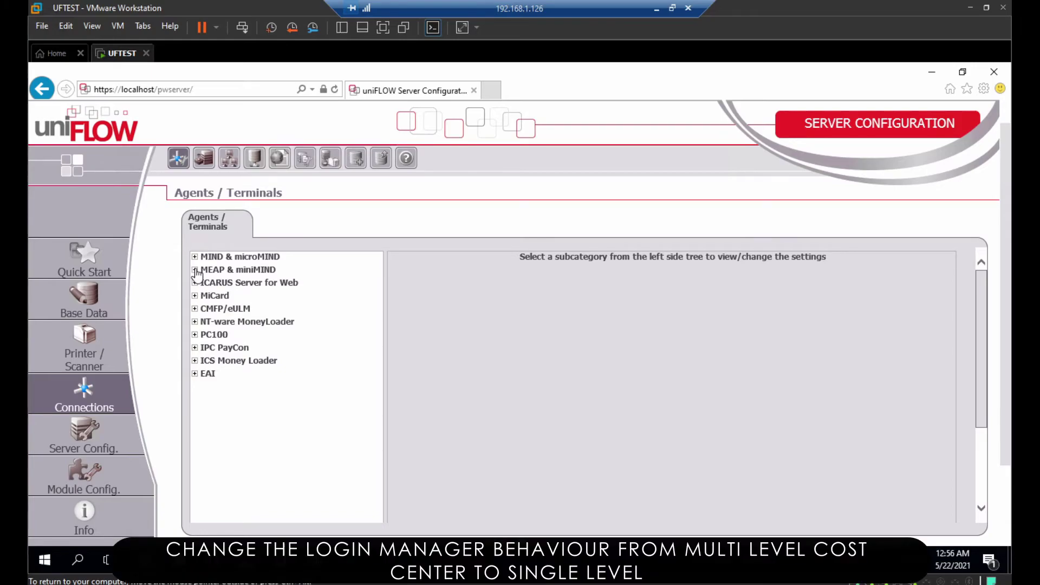
{"action": "left_click", "coordinate": [195, 270]}
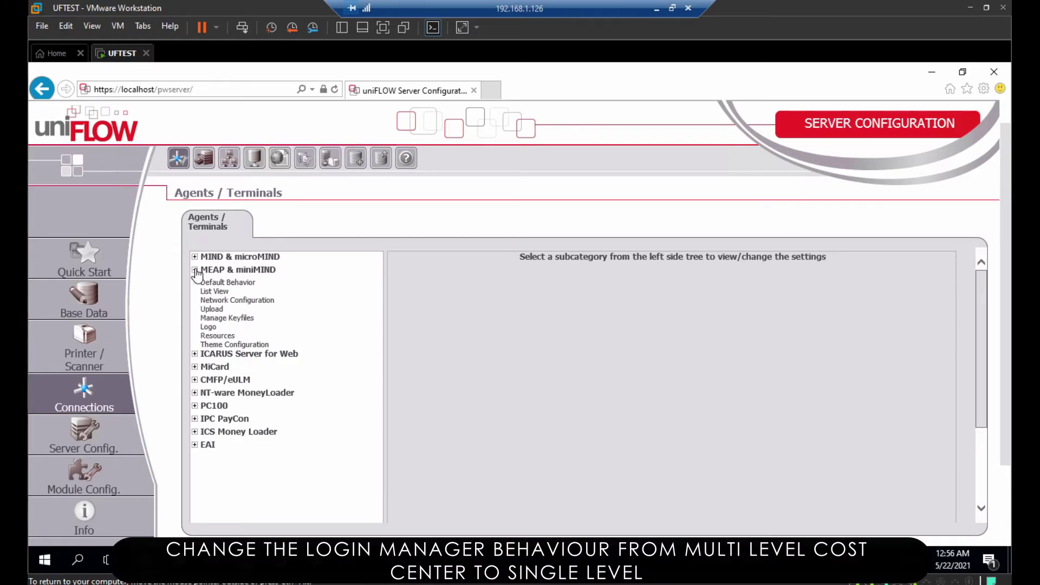
{"action": "left_click", "coordinate": [225, 285]}
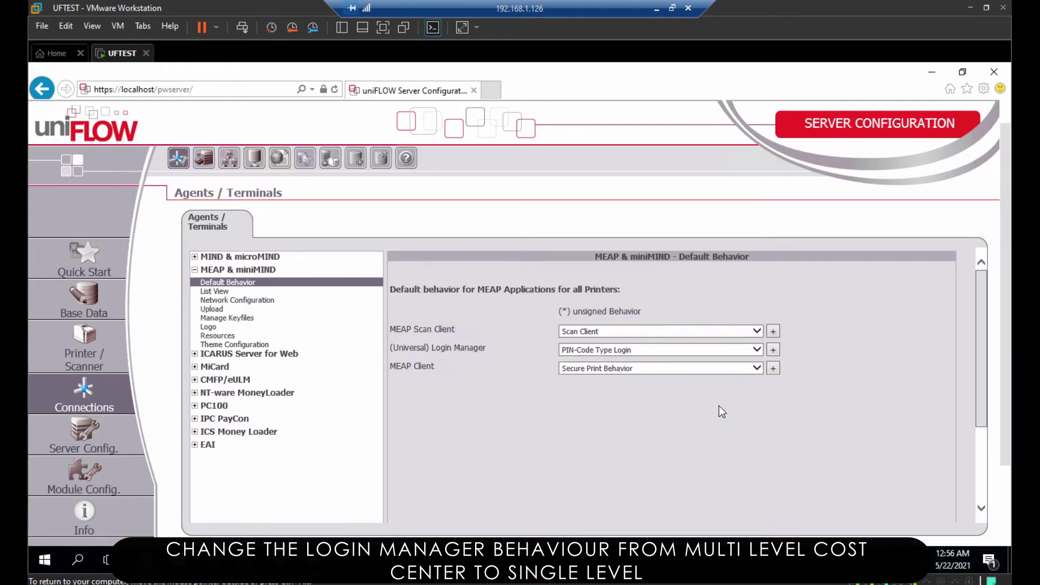
{"action": "left_click", "coordinate": [772, 350]}
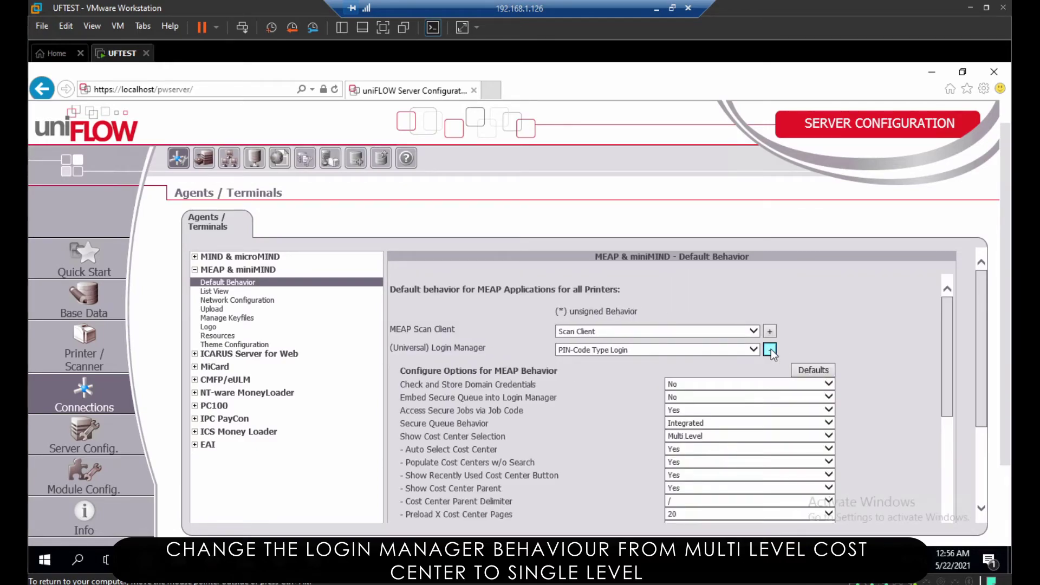
{"action": "left_click", "coordinate": [727, 436]}
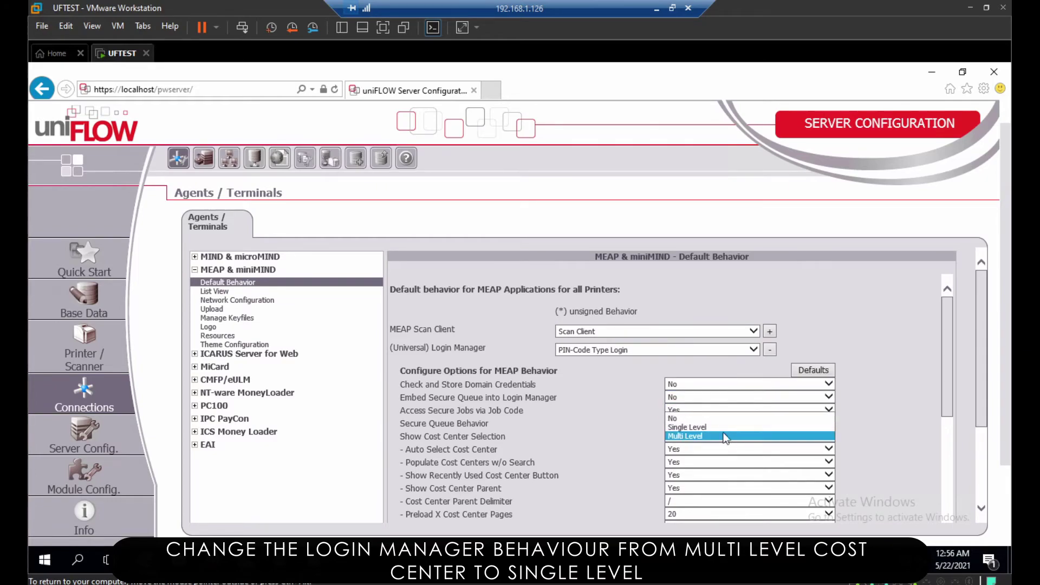
{"action": "left_click", "coordinate": [717, 427]}
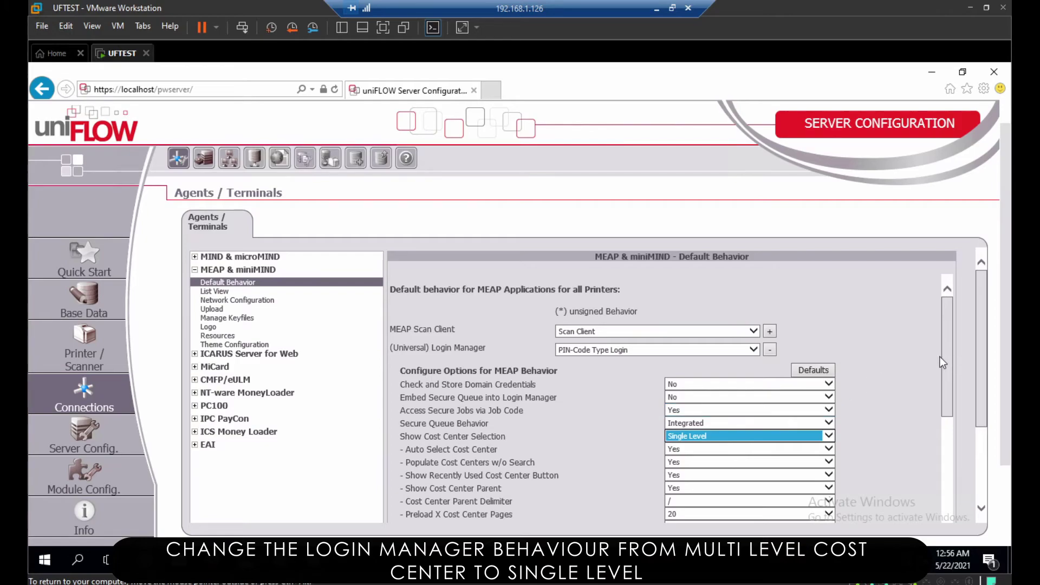
{"action": "left_click_drag", "start_coordinate": [953, 391], "coordinate": [954, 473]}
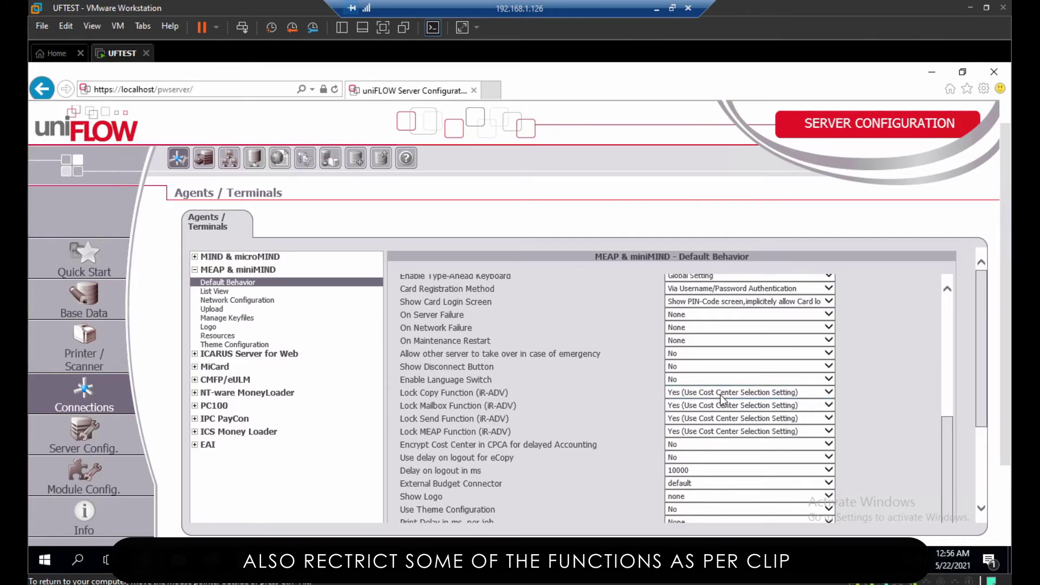
Set Lock Mailbox Function to No, and Lock Send and Lock MEAP Function to Yes (Login Only)
{"action": "left_click", "coordinate": [684, 410]}
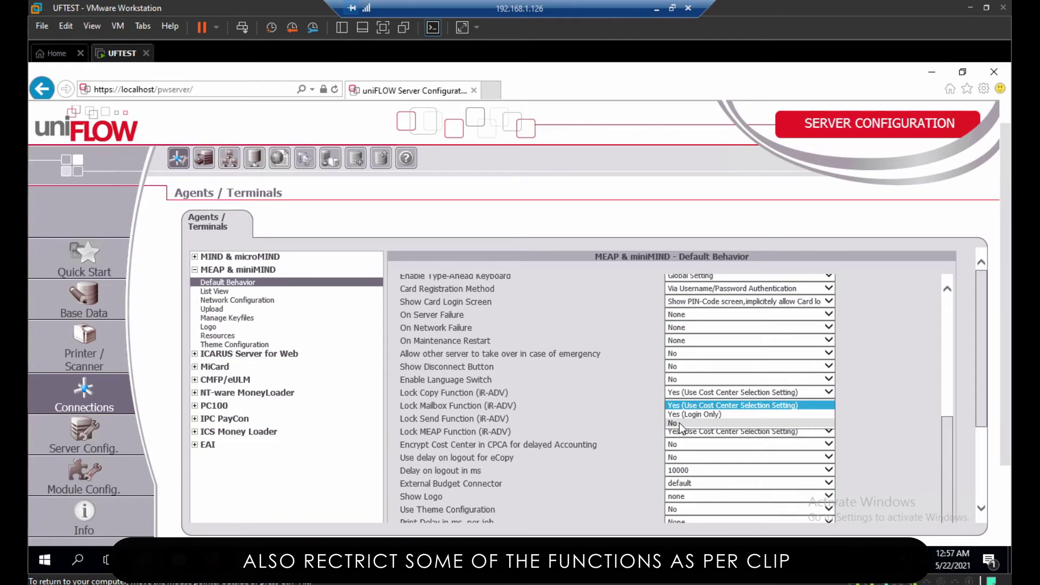
{"action": "left_click", "coordinate": [681, 425]}
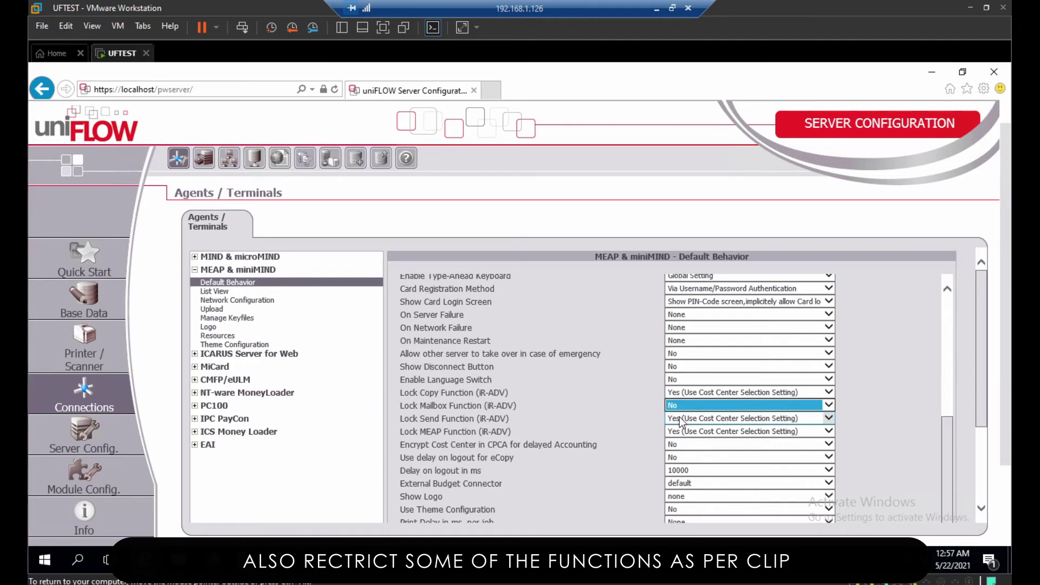
{"action": "left_click", "coordinate": [681, 421]}
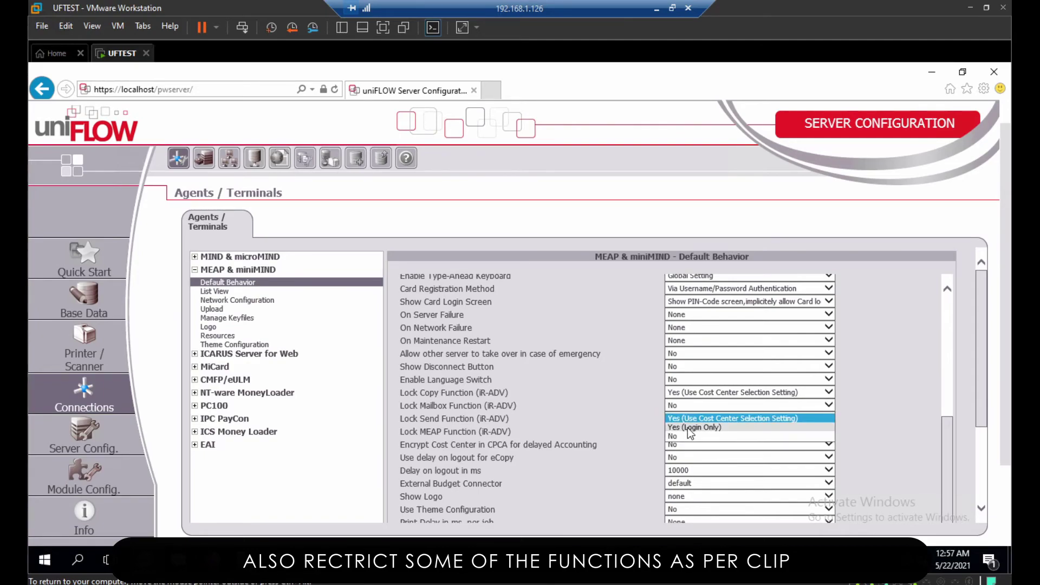
{"action": "left_click", "coordinate": [688, 428]}
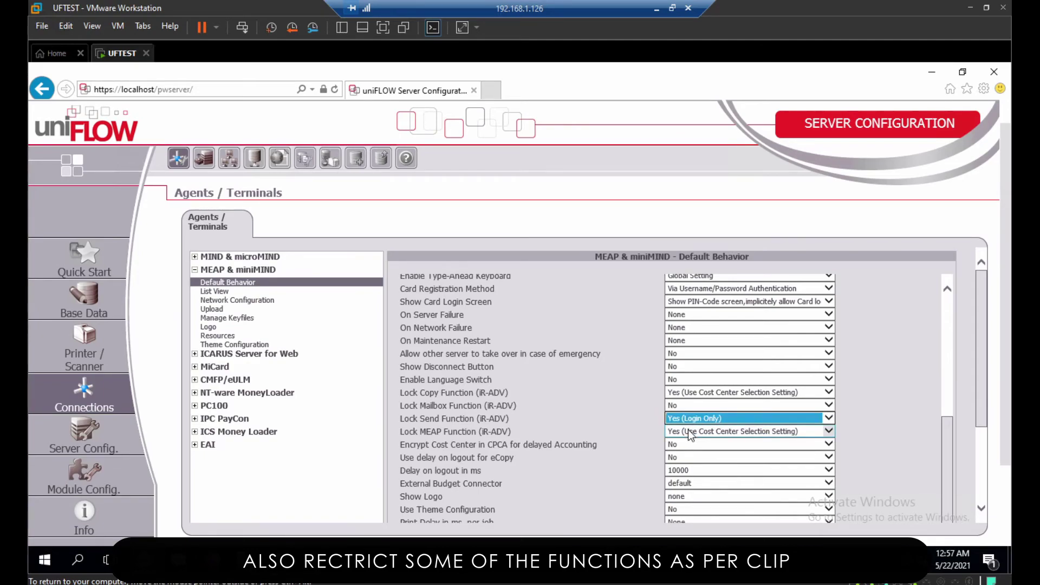
{"action": "left_click", "coordinate": [689, 431]}
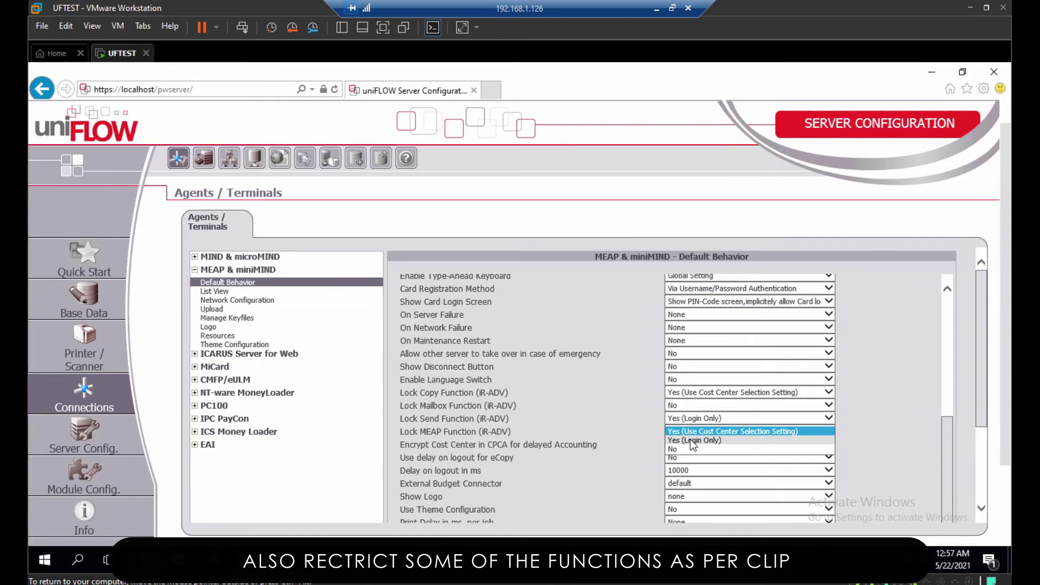
{"action": "left_click", "coordinate": [693, 441]}
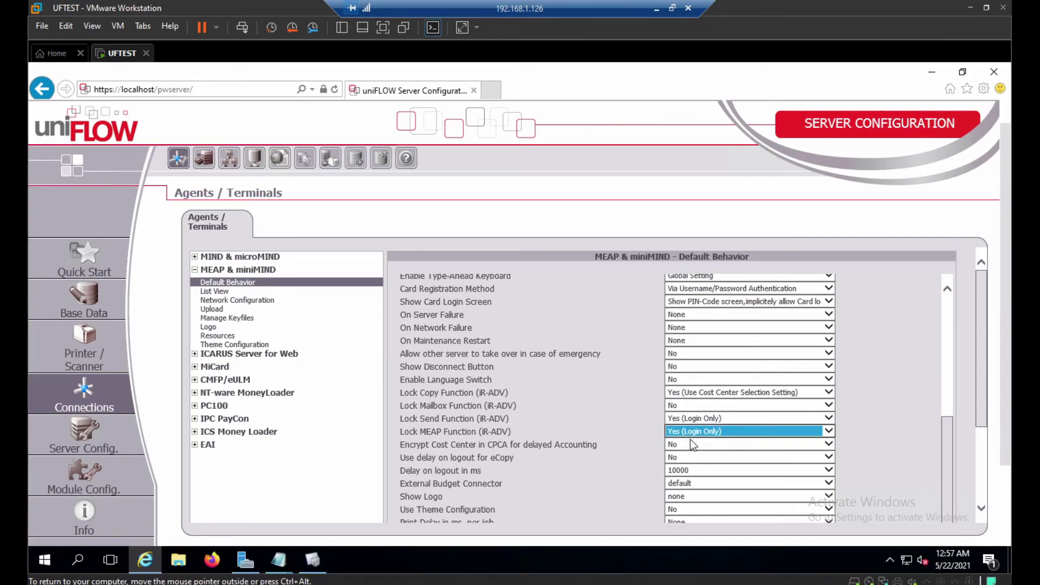
Save the MEAP default behavior settings and start filling in the login user name
{"action": "left_click_drag", "start_coordinate": [984, 417], "coordinate": [994, 531]}
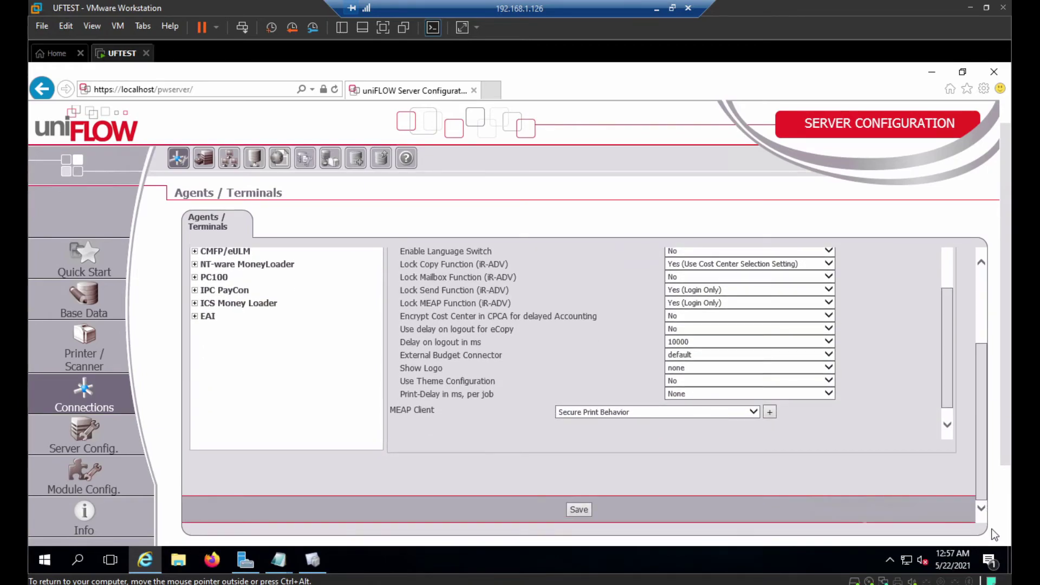
{"action": "left_click", "coordinate": [580, 510]}
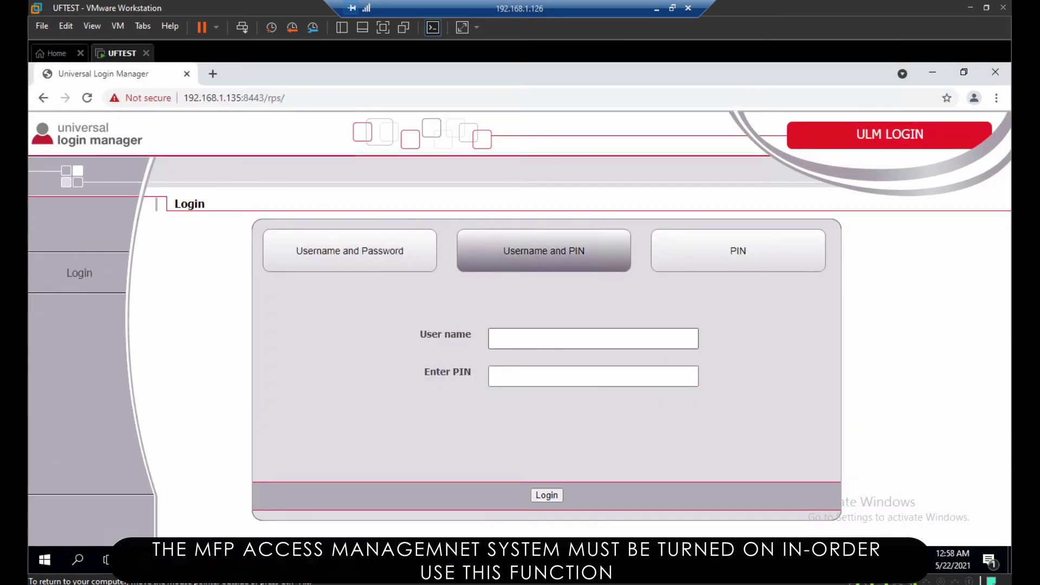
{"action": "left_click", "coordinate": [569, 338]}
{"action": "left_click", "coordinate": [568, 374]}
Enter the PIN and log in to the device's Remote UI
{"action": "left_click", "coordinate": [568, 376]}
{"action": "type", "text": "1234567"}
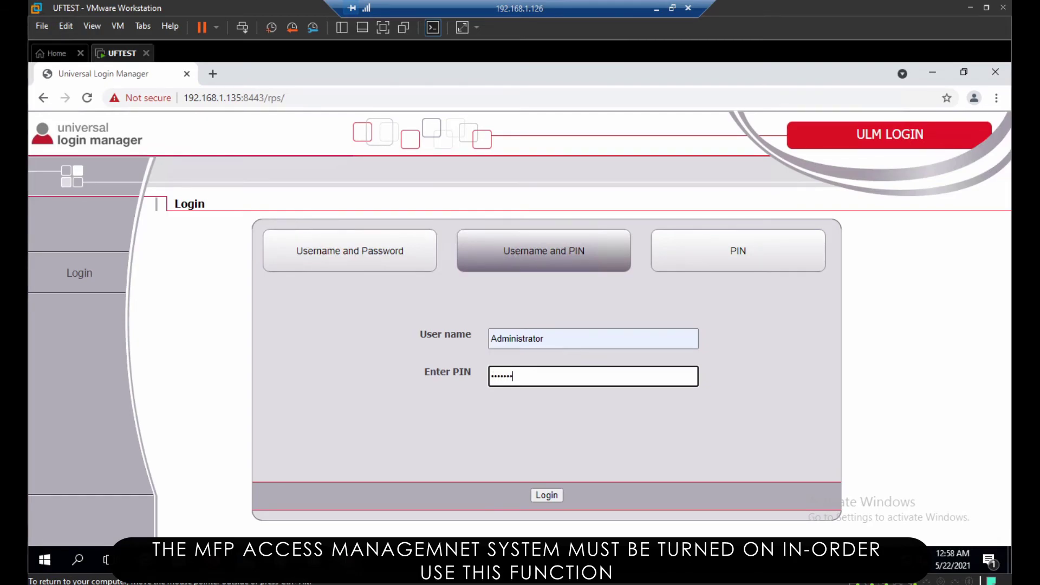
{"action": "left_click", "coordinate": [555, 503]}
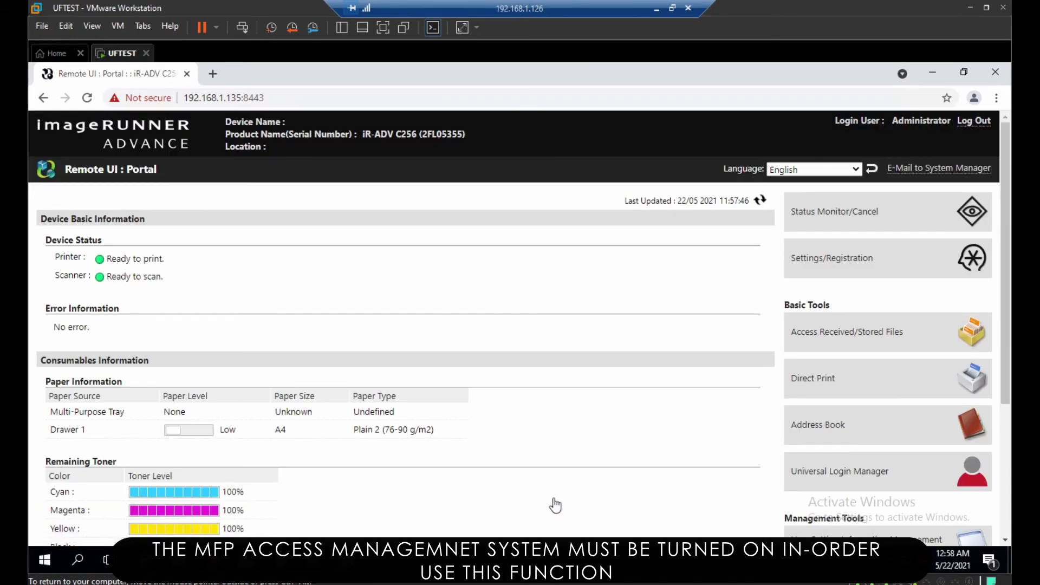
Open ACCESS MANAGEMENT SYSTEM Settings under Settings/Registration > License/Other
{"action": "left_click", "coordinate": [831, 257]}
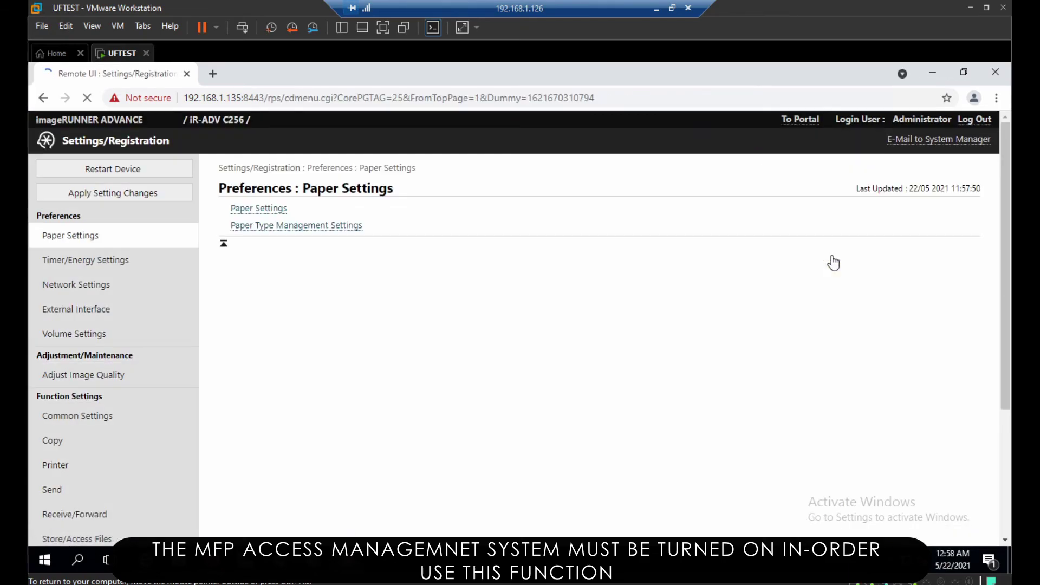
{"action": "scroll", "coordinate": [132, 432], "scroll_direction": "down", "scroll_amount": 3}
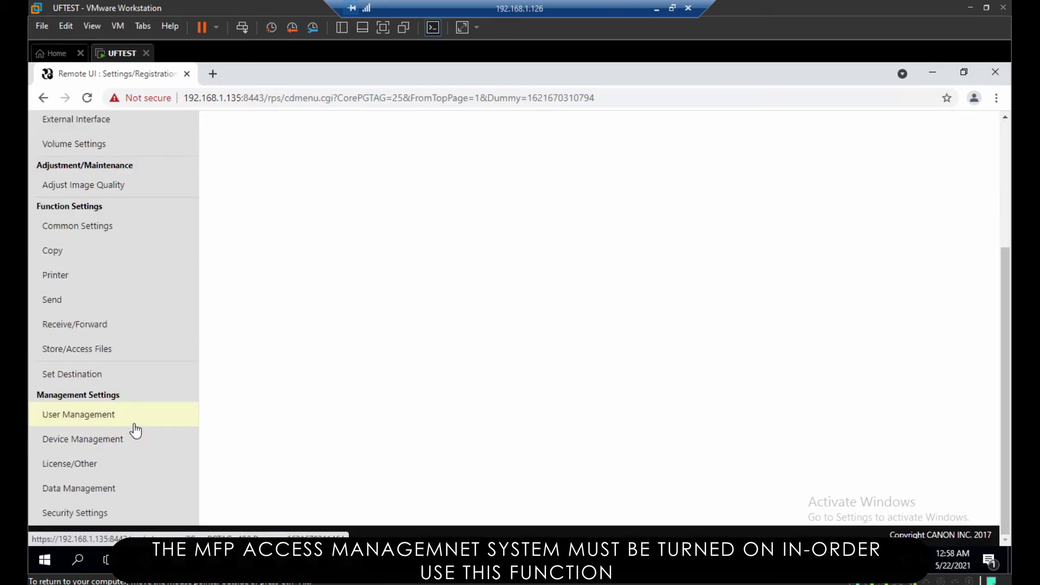
{"action": "left_click", "coordinate": [103, 465]}
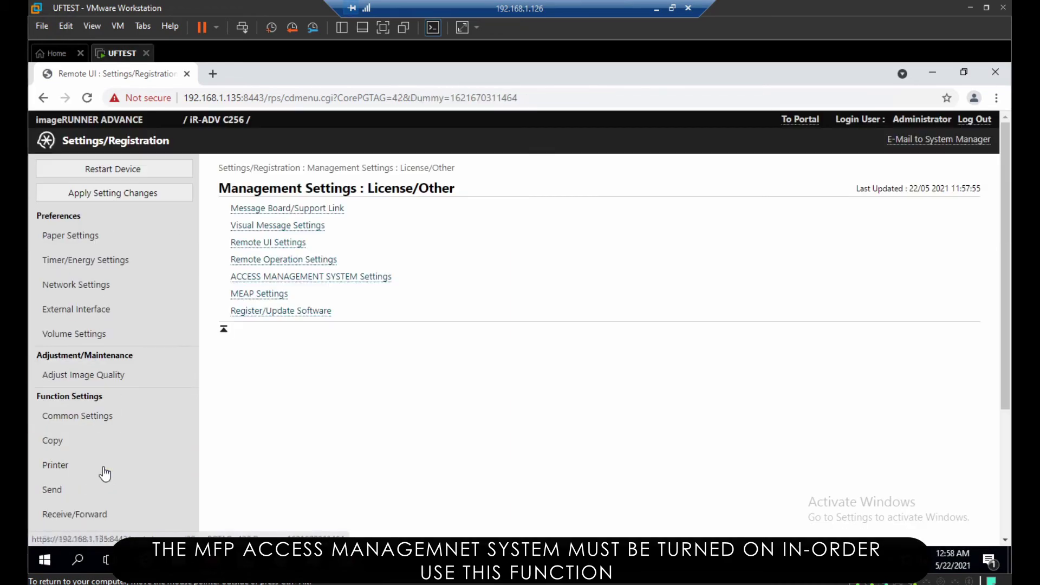
{"action": "left_click", "coordinate": [307, 277]}
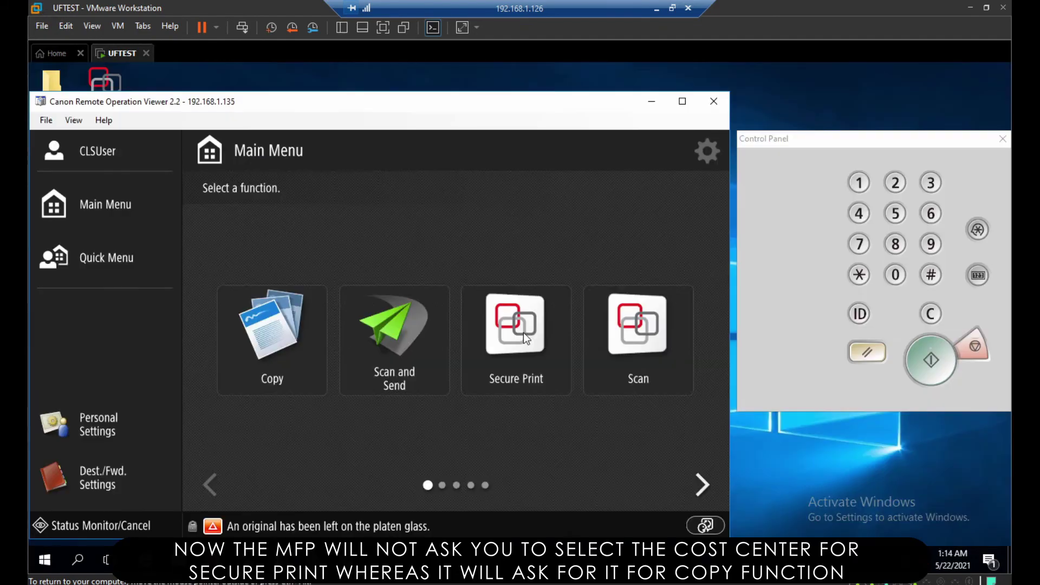
Log in to Secure Print with the PIN, confirm the Secure Queue appears without a cost center prompt, then log out
{"action": "left_click", "coordinate": [523, 332]}
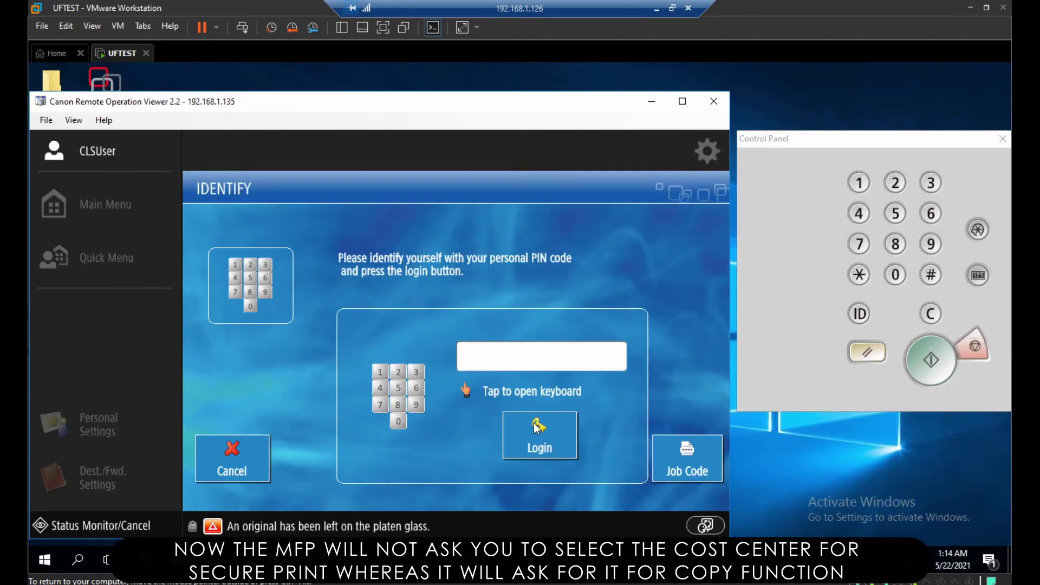
{"action": "left_click", "coordinate": [895, 276]}
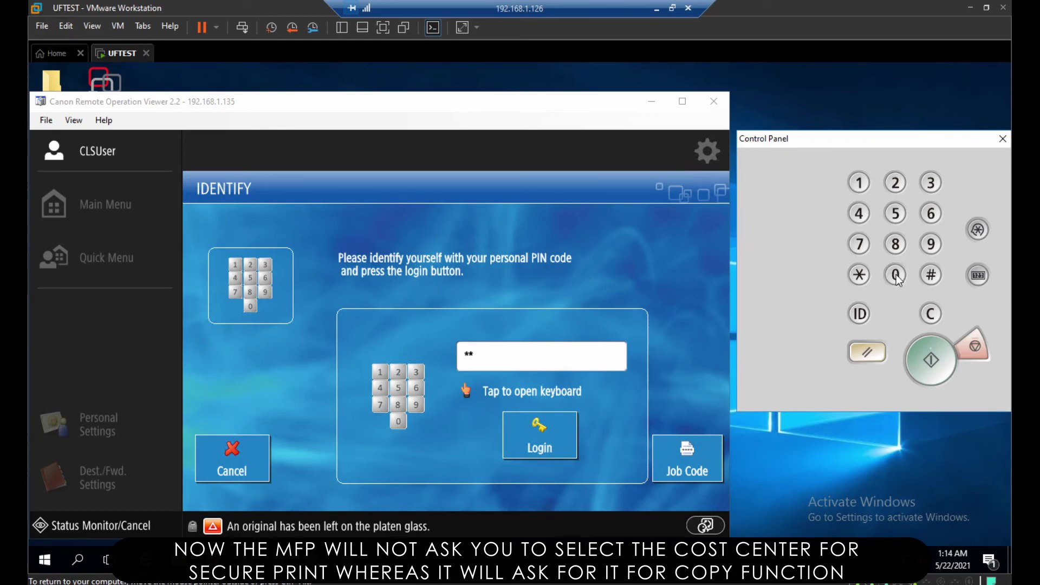
{"action": "left_click", "coordinate": [896, 275]}
{"action": "left_click", "coordinate": [539, 430]}
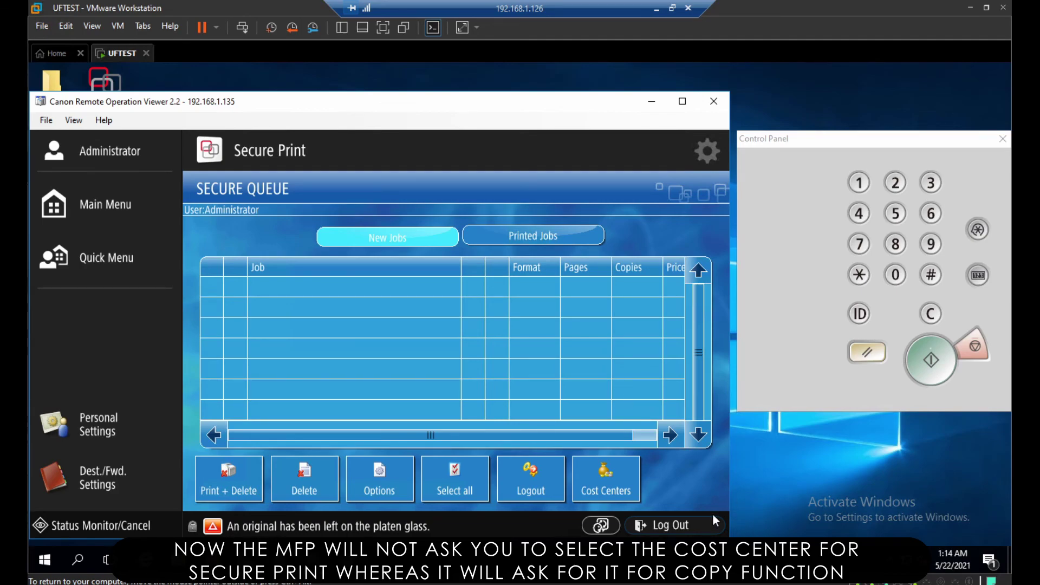
{"action": "left_click", "coordinate": [689, 523]}
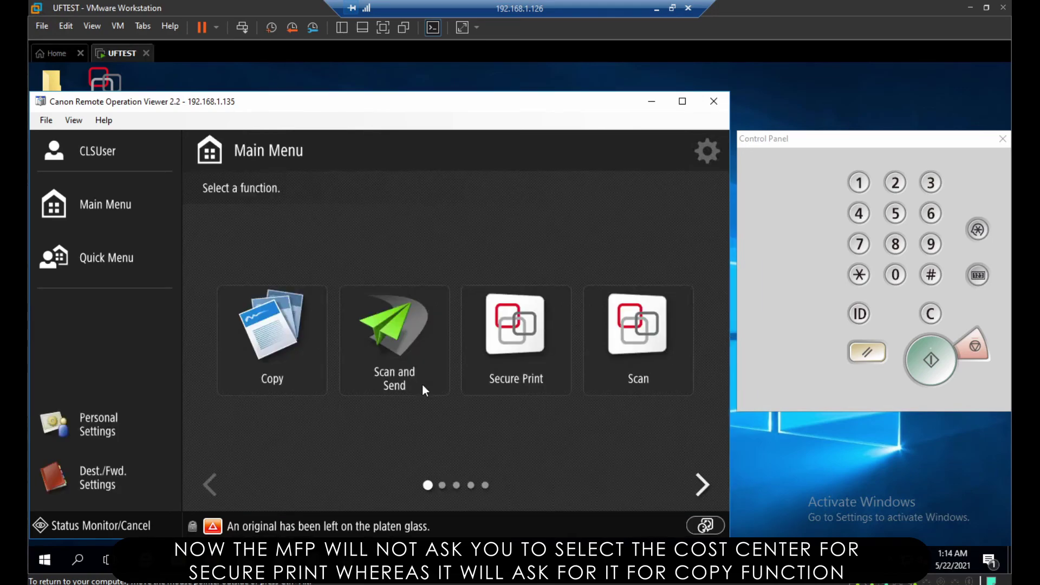
Open Copy, select the Internal IT cost center to reach the Copy screen, then log out
{"action": "left_click", "coordinate": [288, 347]}
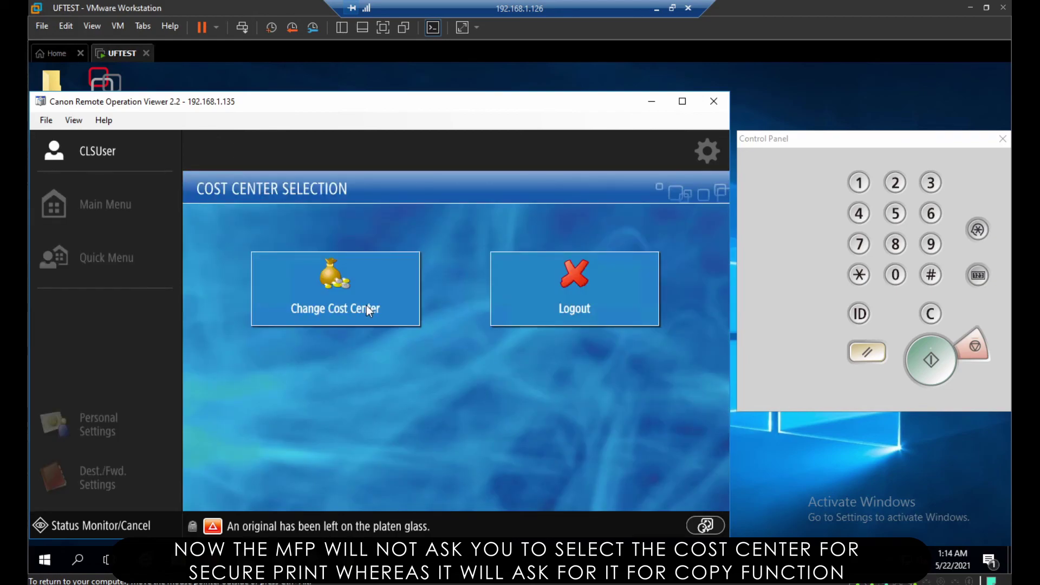
{"action": "left_click", "coordinate": [367, 306]}
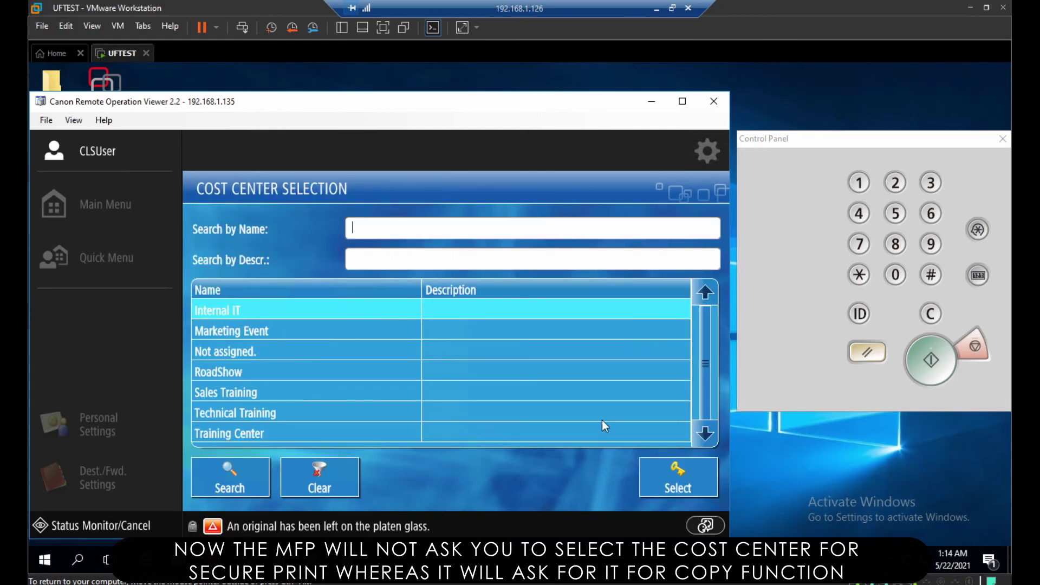
{"action": "left_click", "coordinate": [679, 484]}
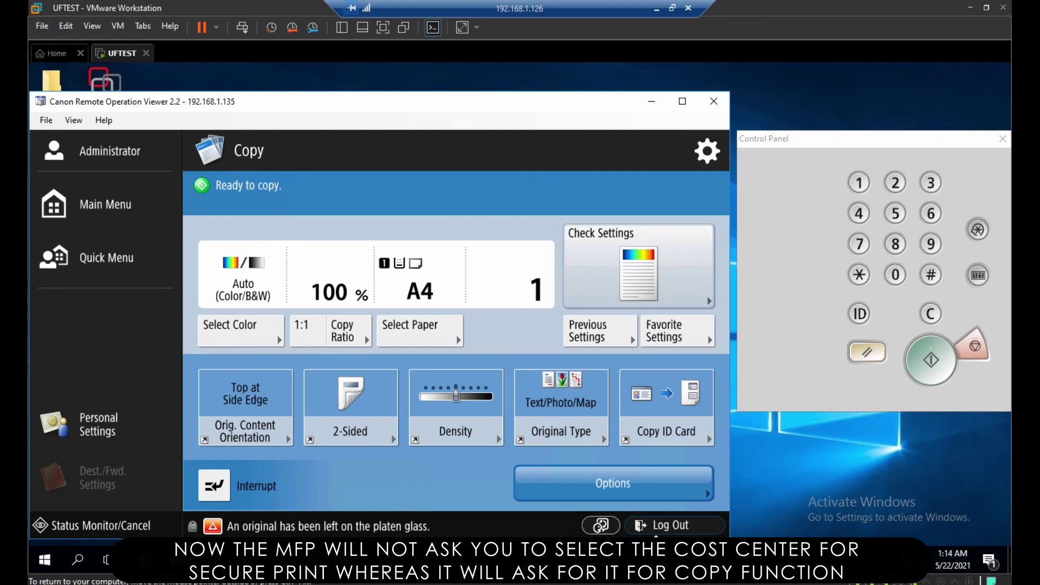
{"action": "left_click", "coordinate": [665, 528]}
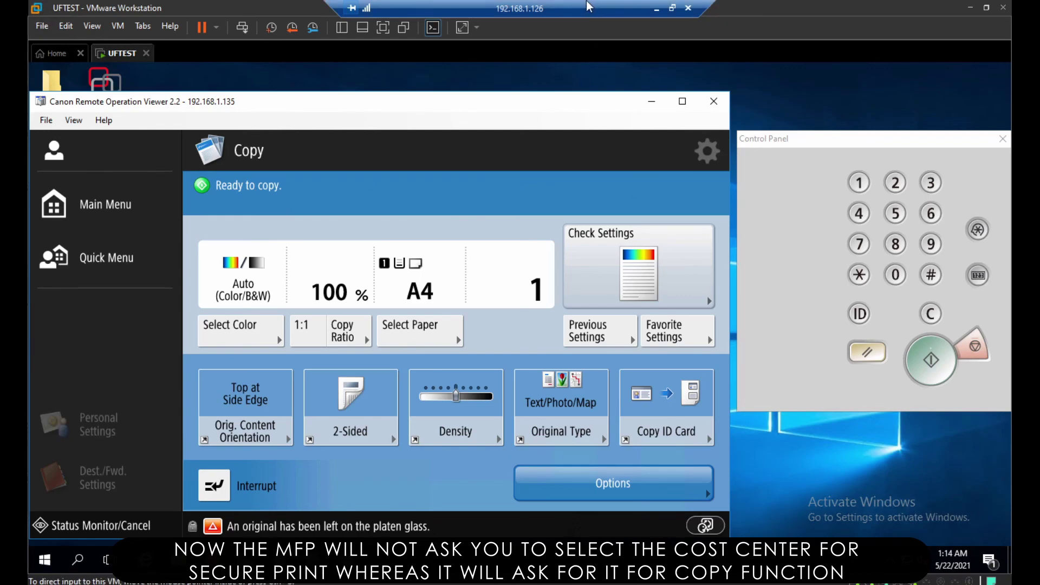